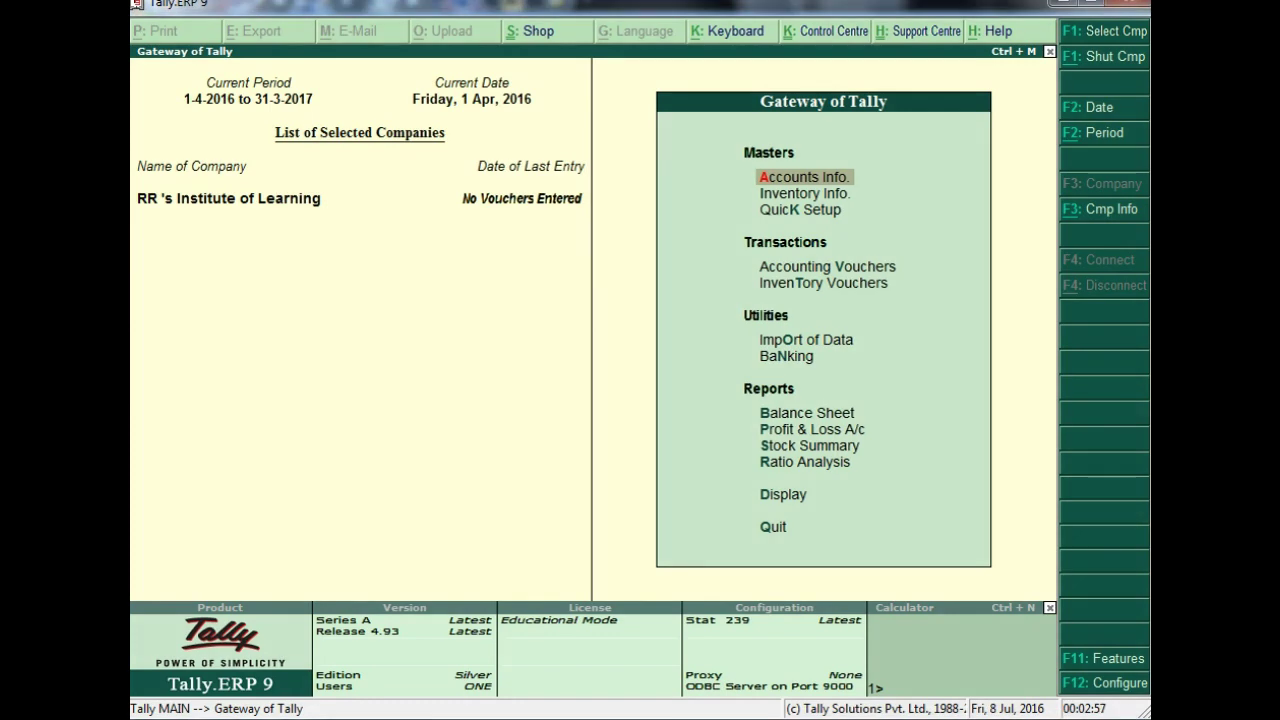
# Open Inventory Info > Stock Items and start Multiple Stock Item creation instead of a single item
pyautogui.press('Down')
pyautogui.press('Return')
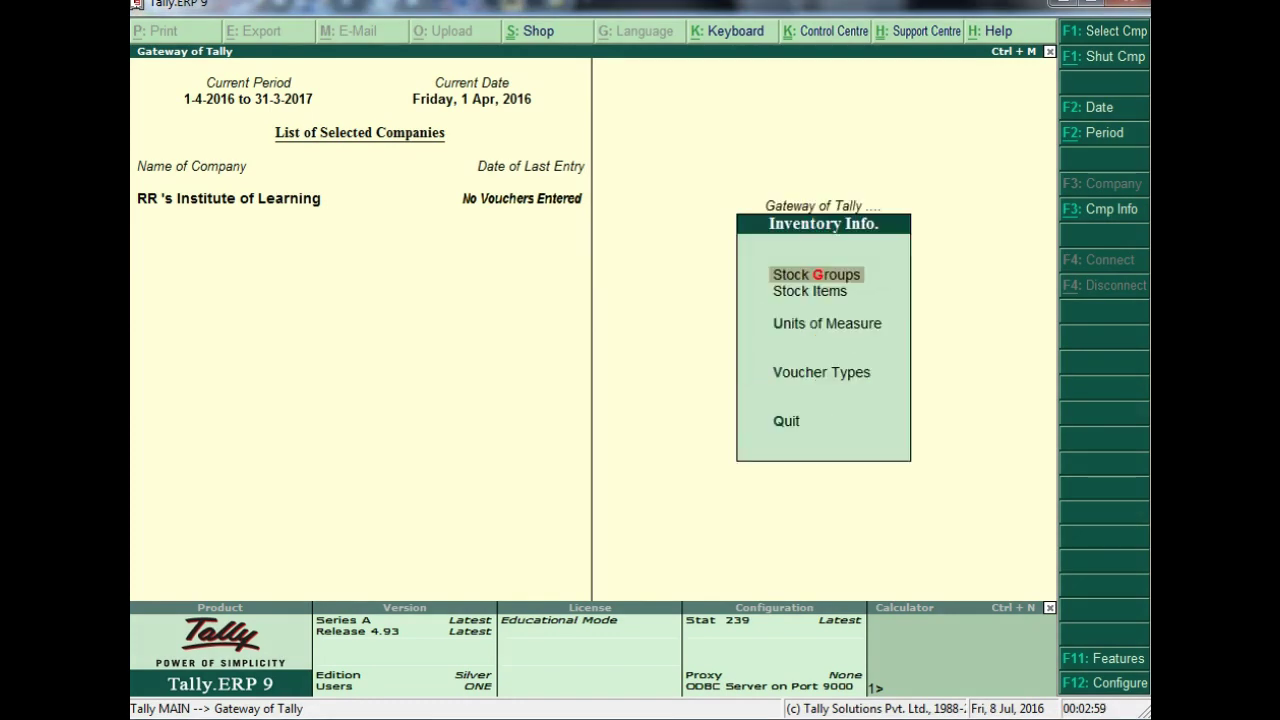
pyautogui.click(823, 291)
pyautogui.click(797, 293)
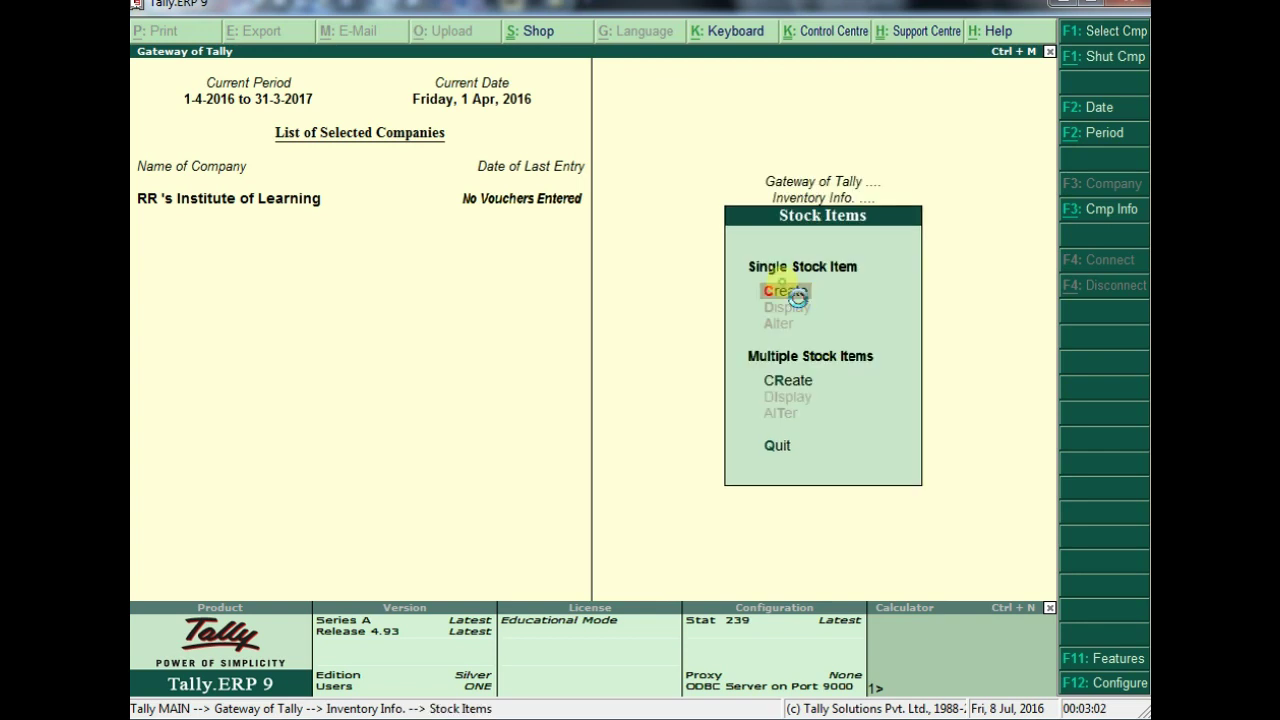
pyautogui.press('Escape')
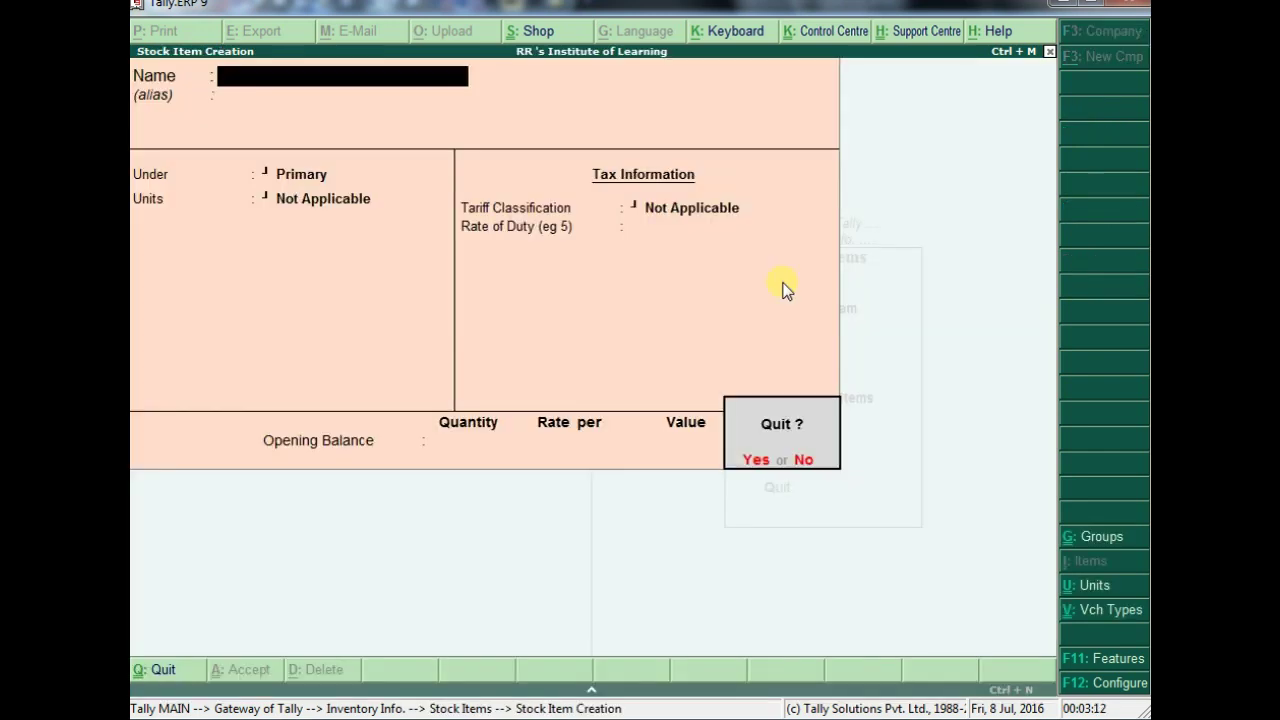
pyautogui.press('y')
pyautogui.press('Escape')
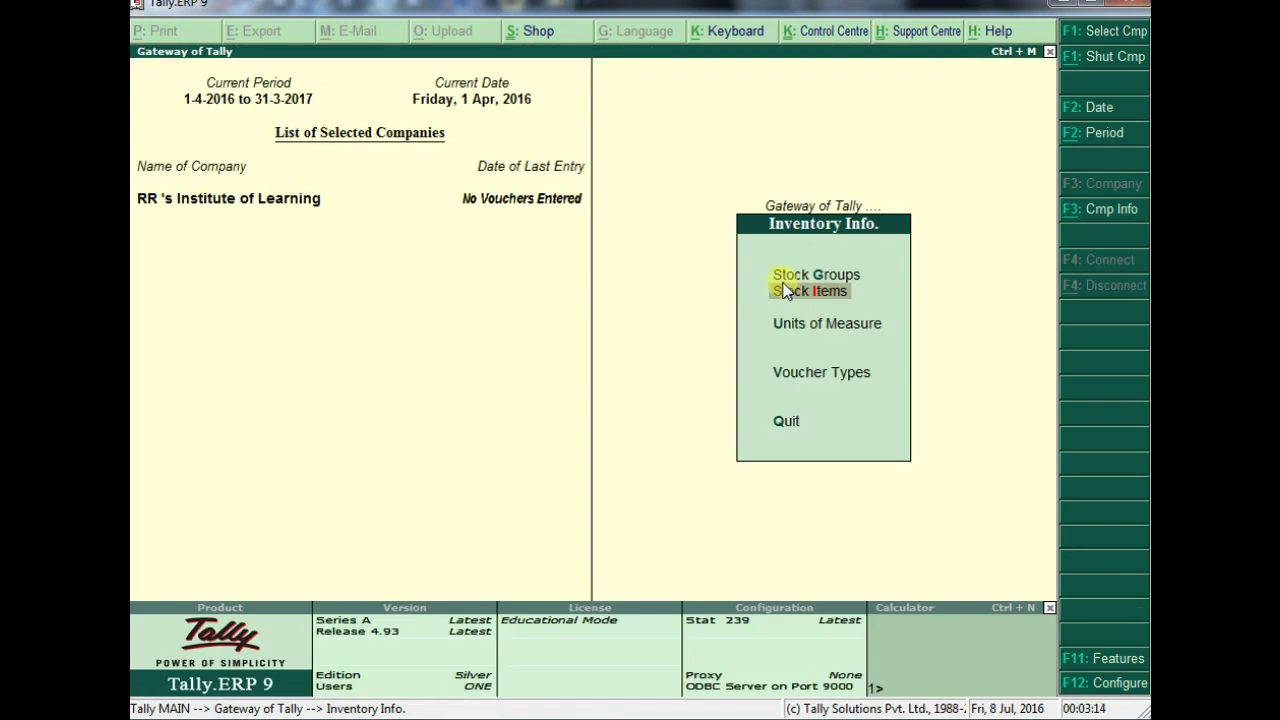
pyautogui.click(785, 290)
pyautogui.press('Up')
pyautogui.press('Up')
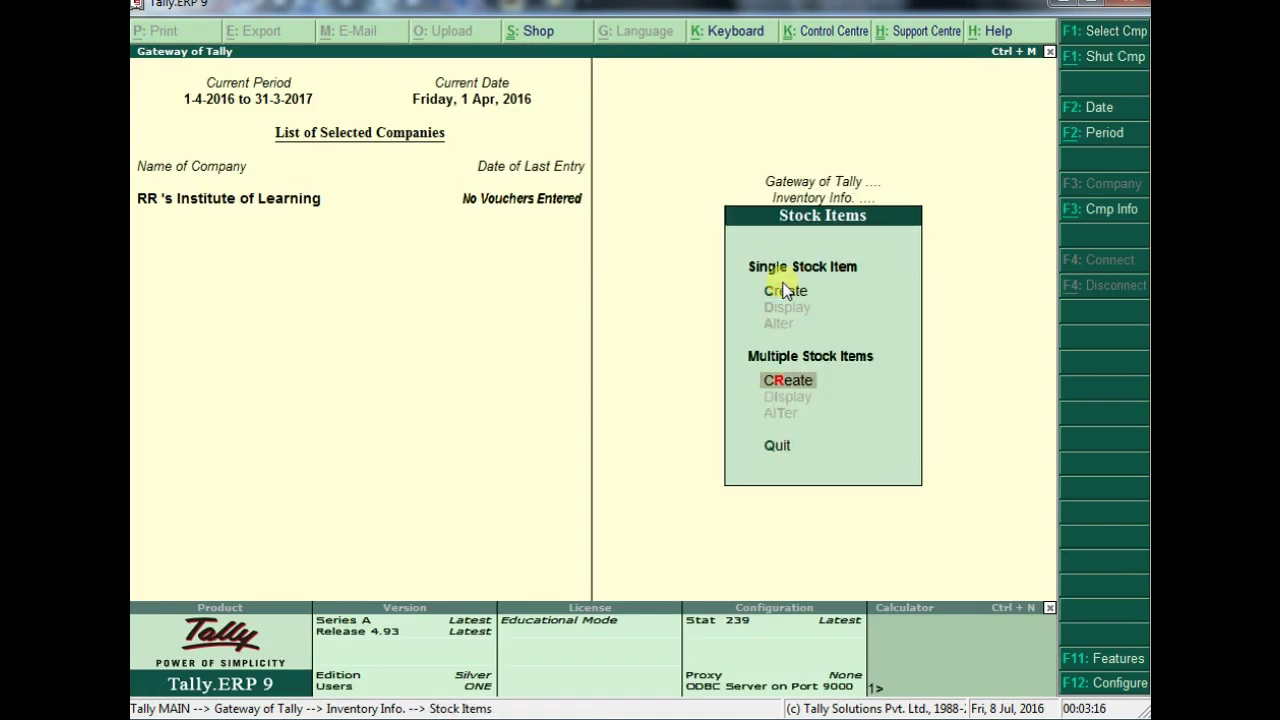
pyautogui.press('Return')
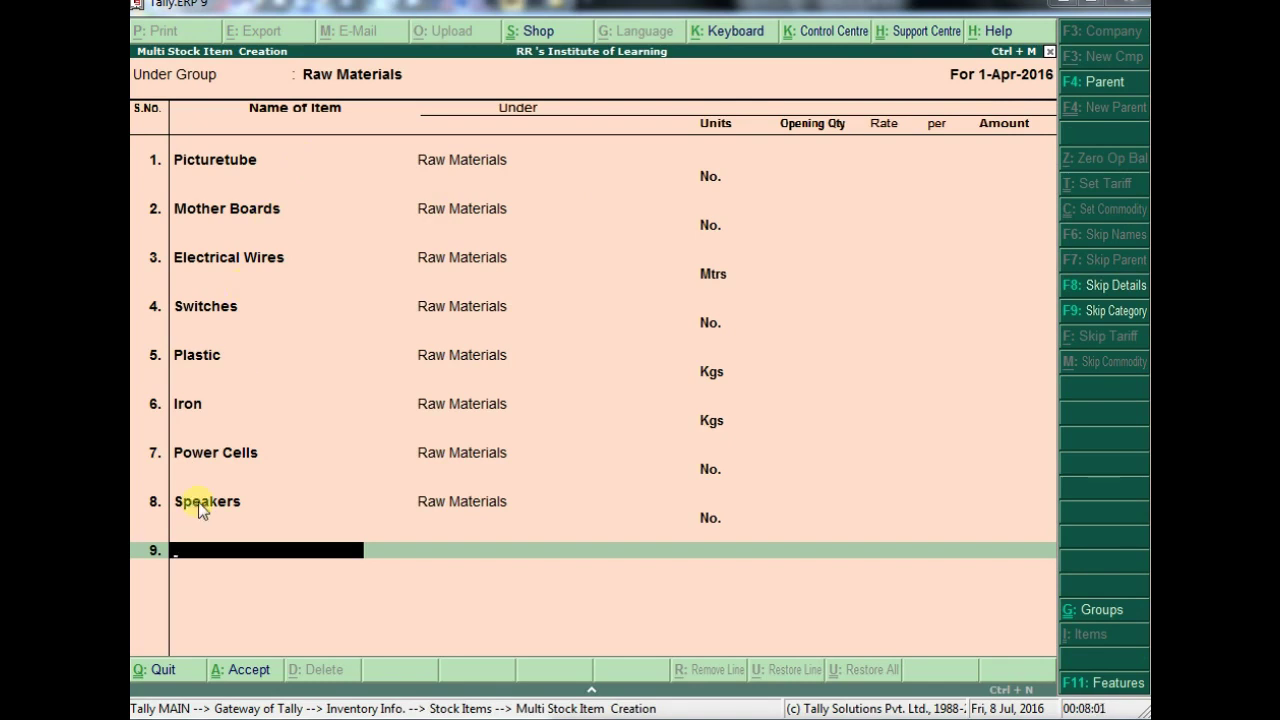
# Save the eight Raw Materials items, Picturetube through Speakers, and close the multi-creation form
pyautogui.click(322, 306)
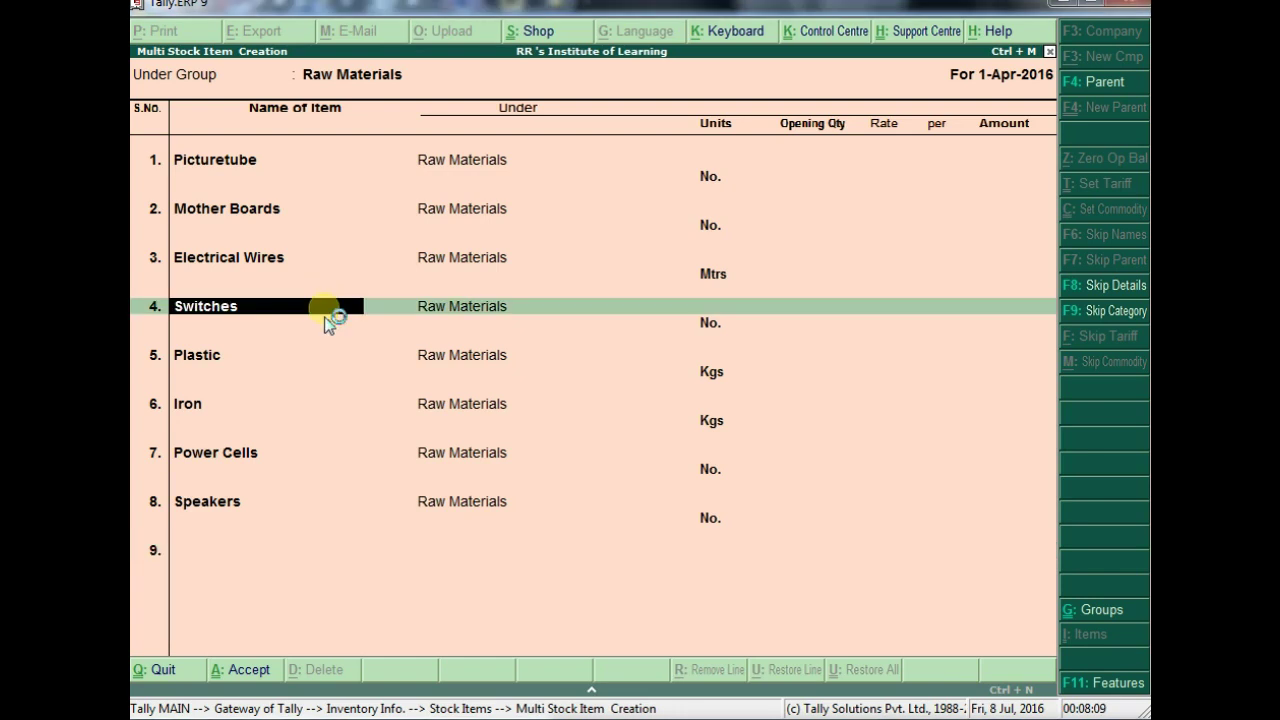
pyautogui.press('Escape')
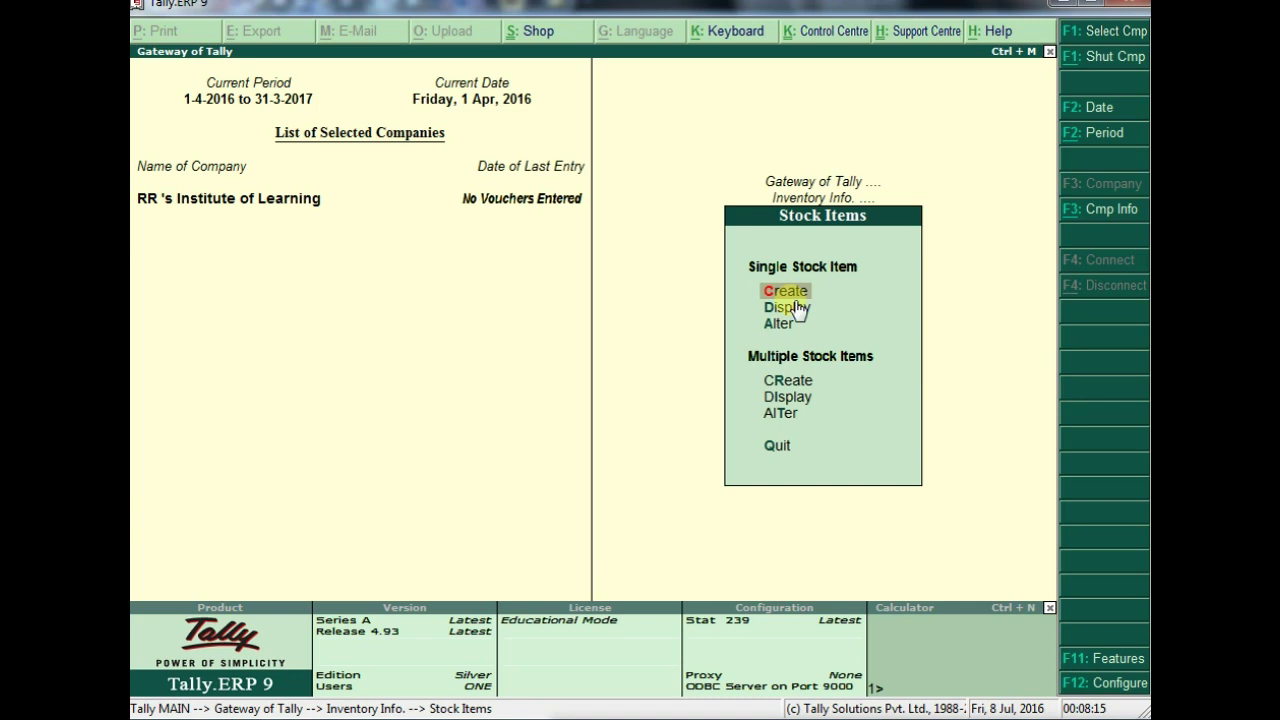
# Name a new stock item Colour Tv and create an Electronics stock group for it
pyautogui.press('Return')
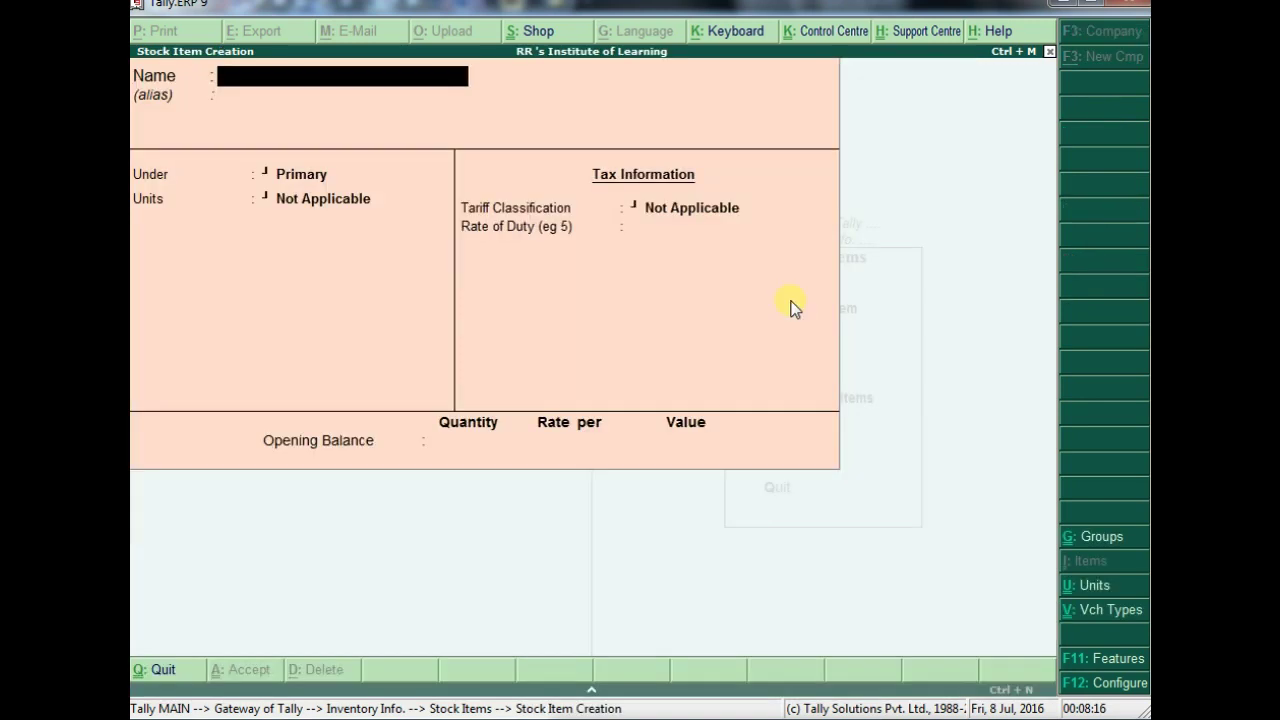
pyautogui.write('Colour Tv')
pyautogui.press('Return')
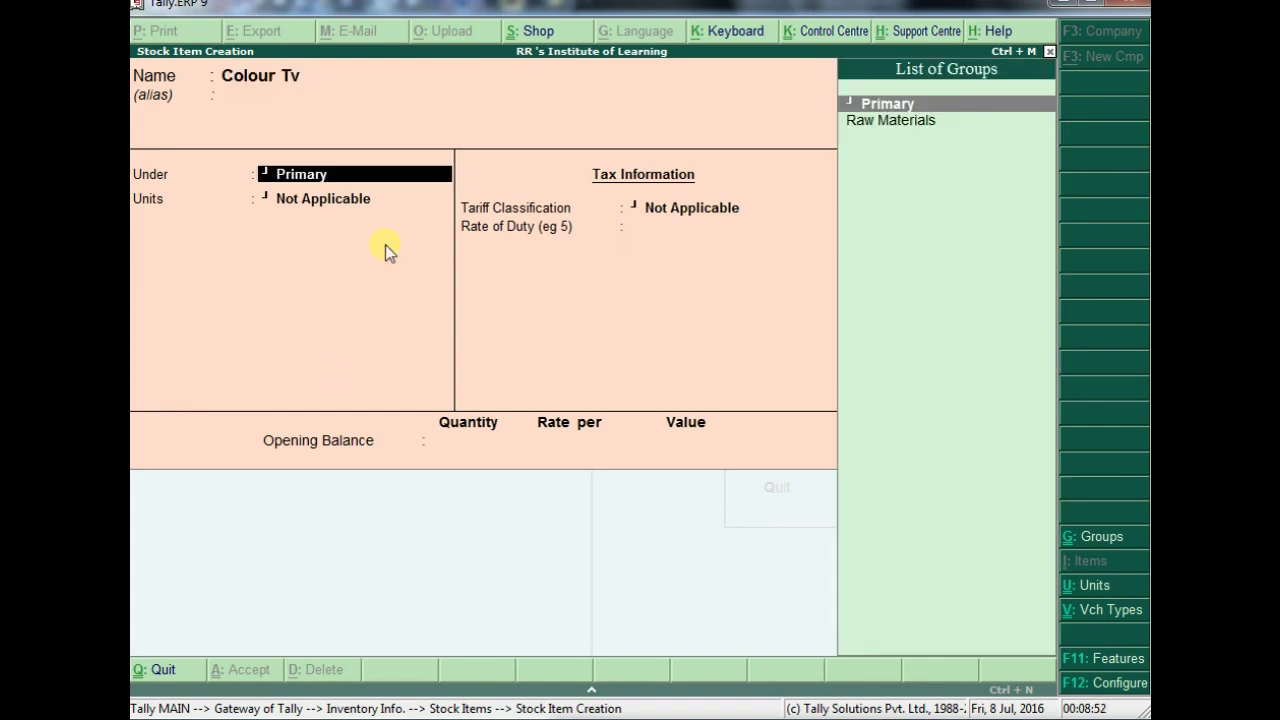
pyautogui.hotkey('alt', 'c')
pyautogui.write('Ele')
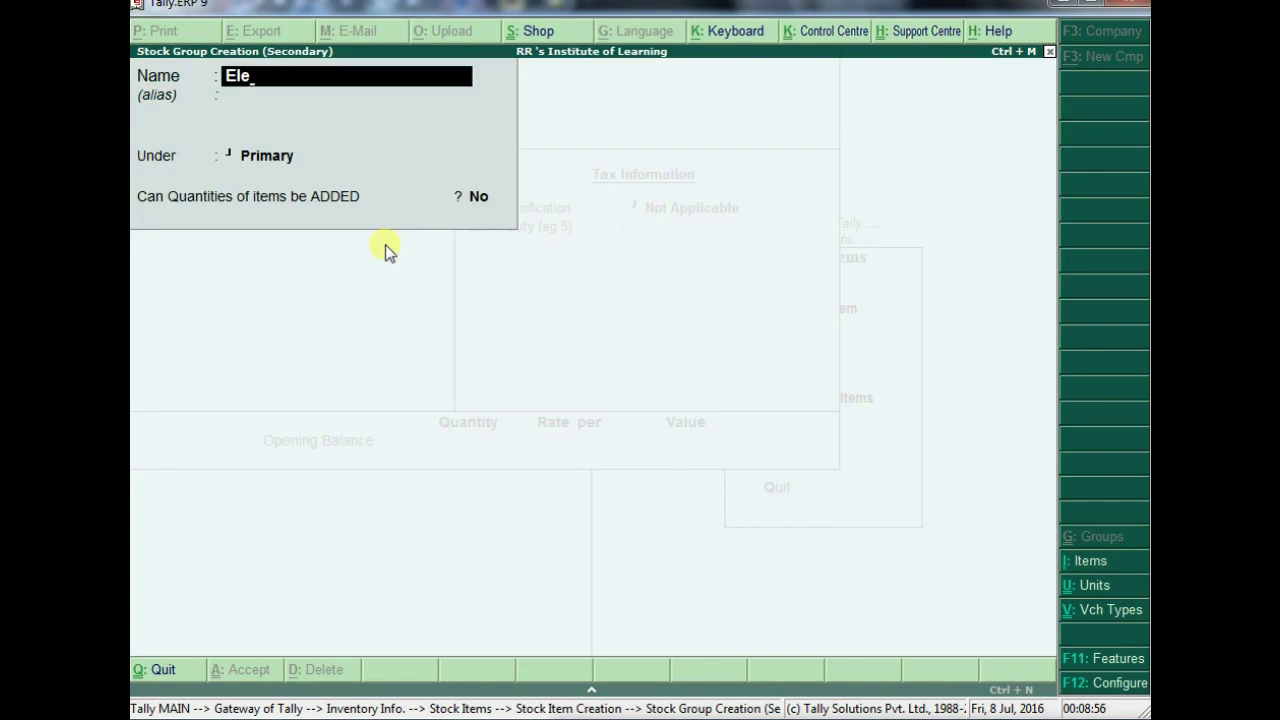
pyautogui.write('ctronics')
pyautogui.press('Return')
pyautogui.press('Return')
pyautogui.press('Return')
pyautogui.press('Return')
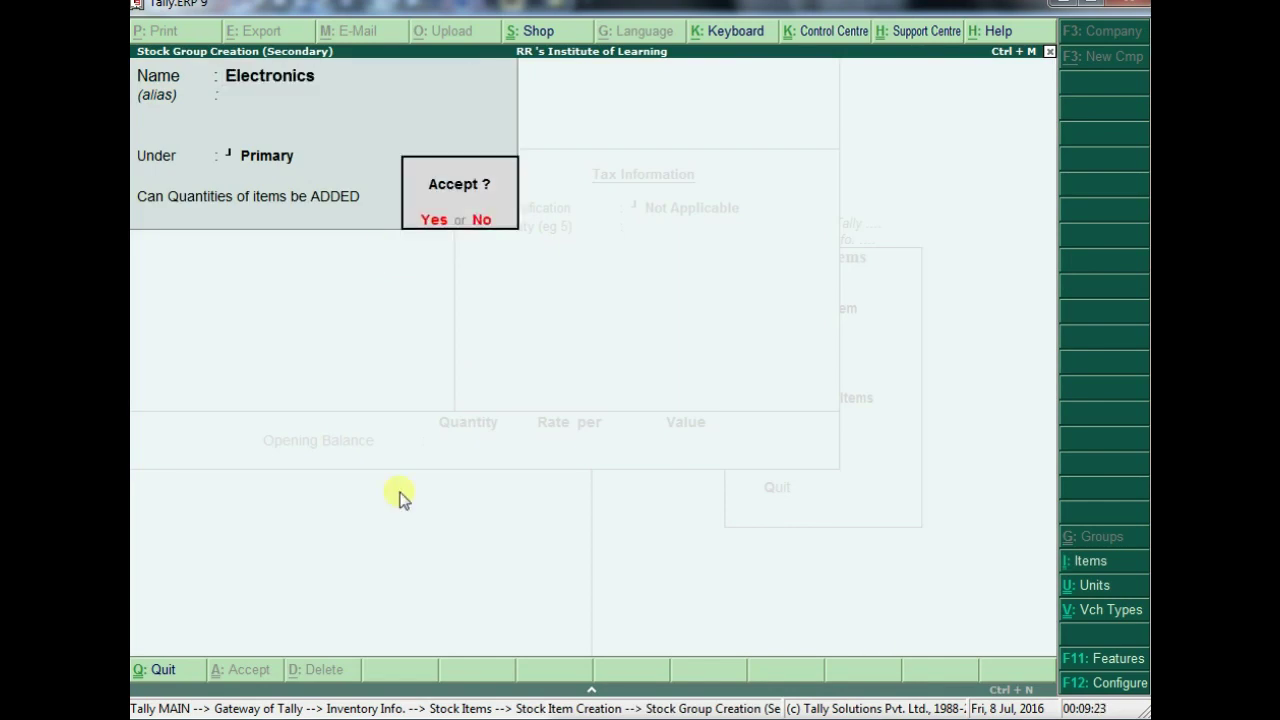
pyautogui.press('Return')
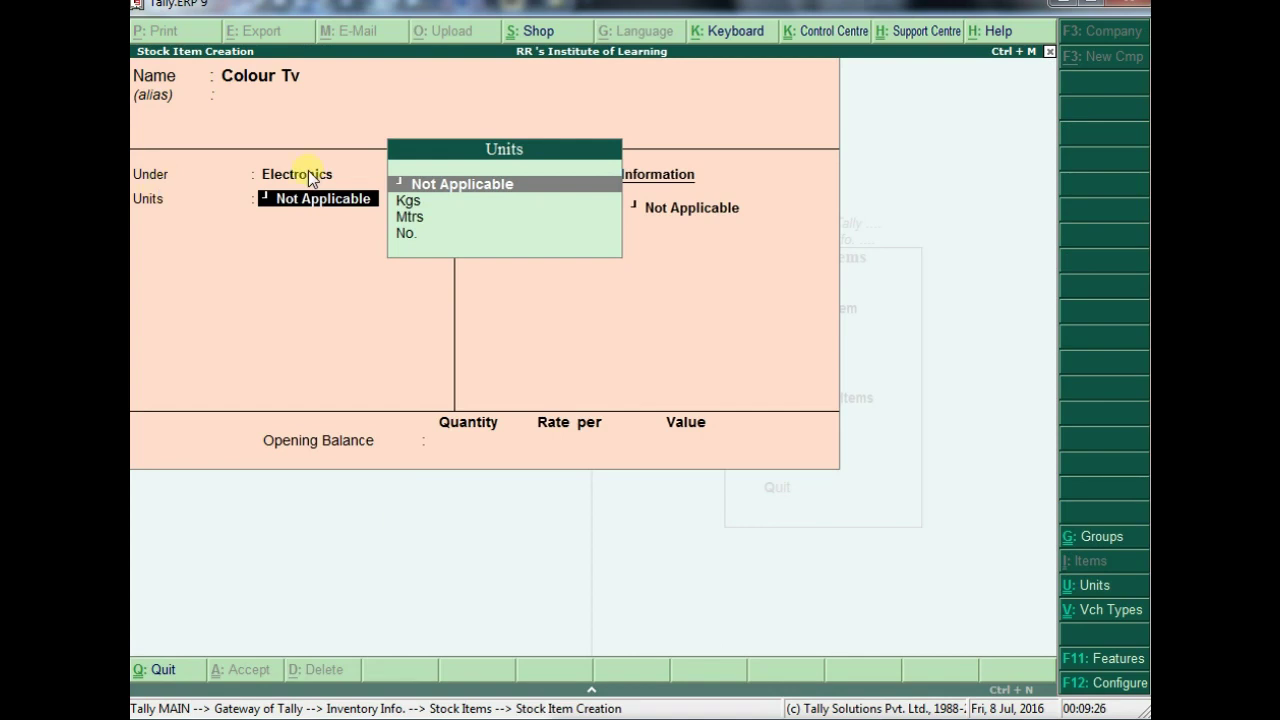
# Set No. as the unit of measure for Colour Tv
pyautogui.click(407, 236)
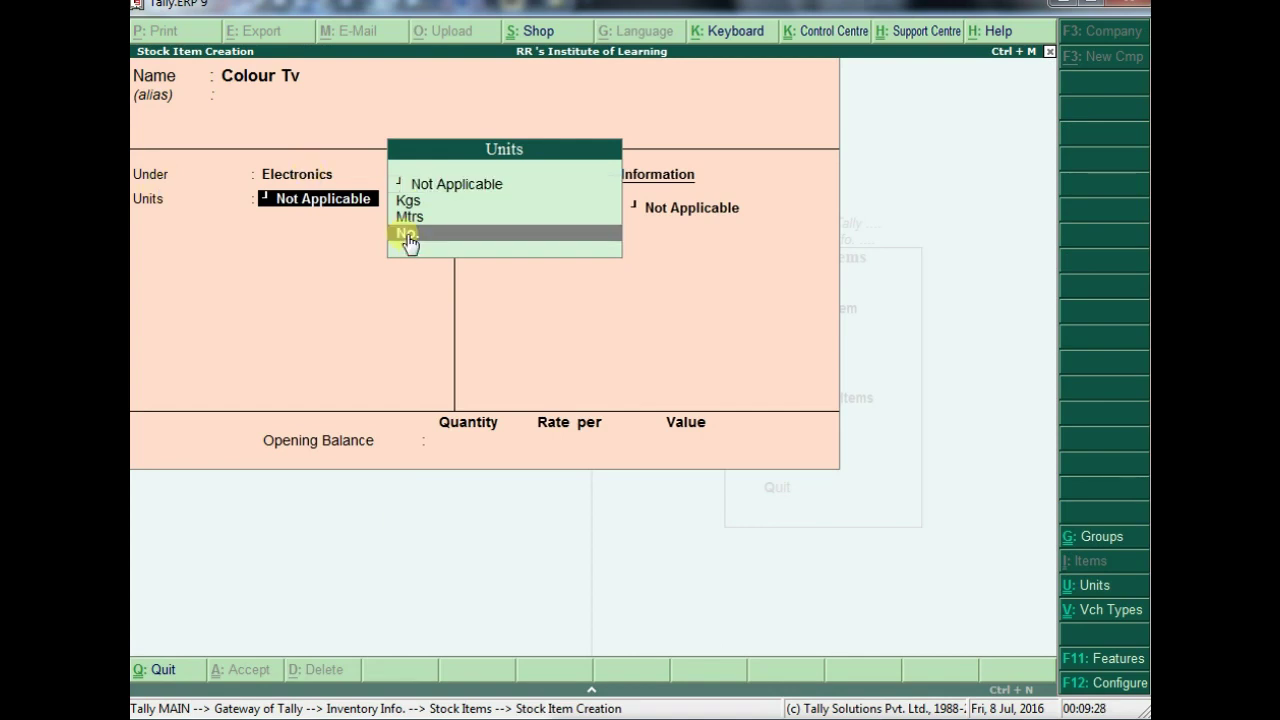
pyautogui.click(408, 236)
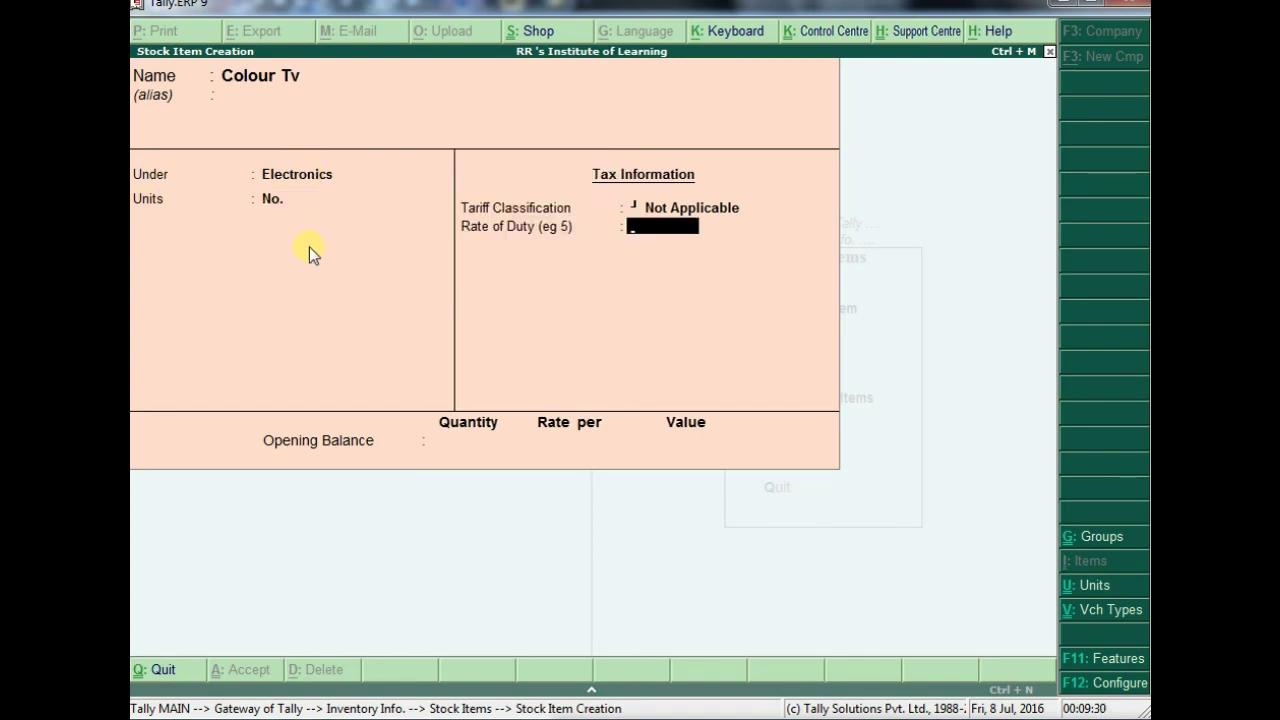
pyautogui.press('BackSpace')
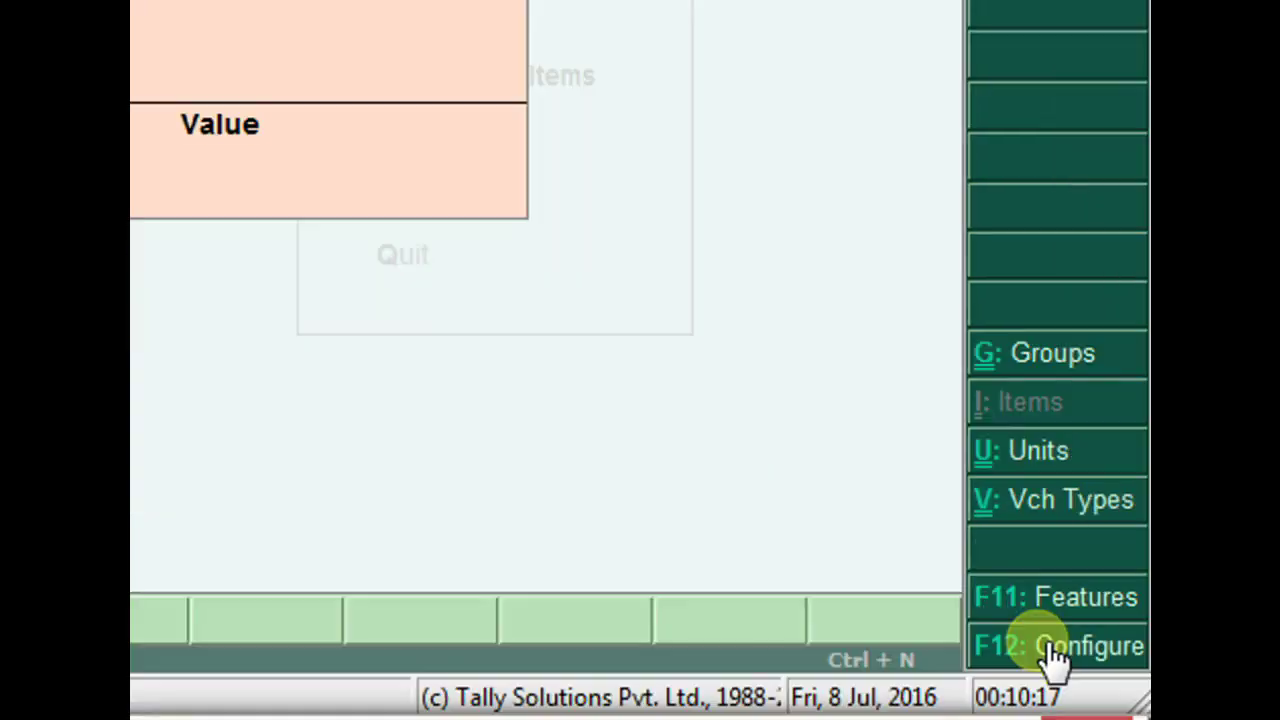
# Set Allow Component list details (Bill of Materials) to Yes in the F12 configuration
pyautogui.click(1050, 645)
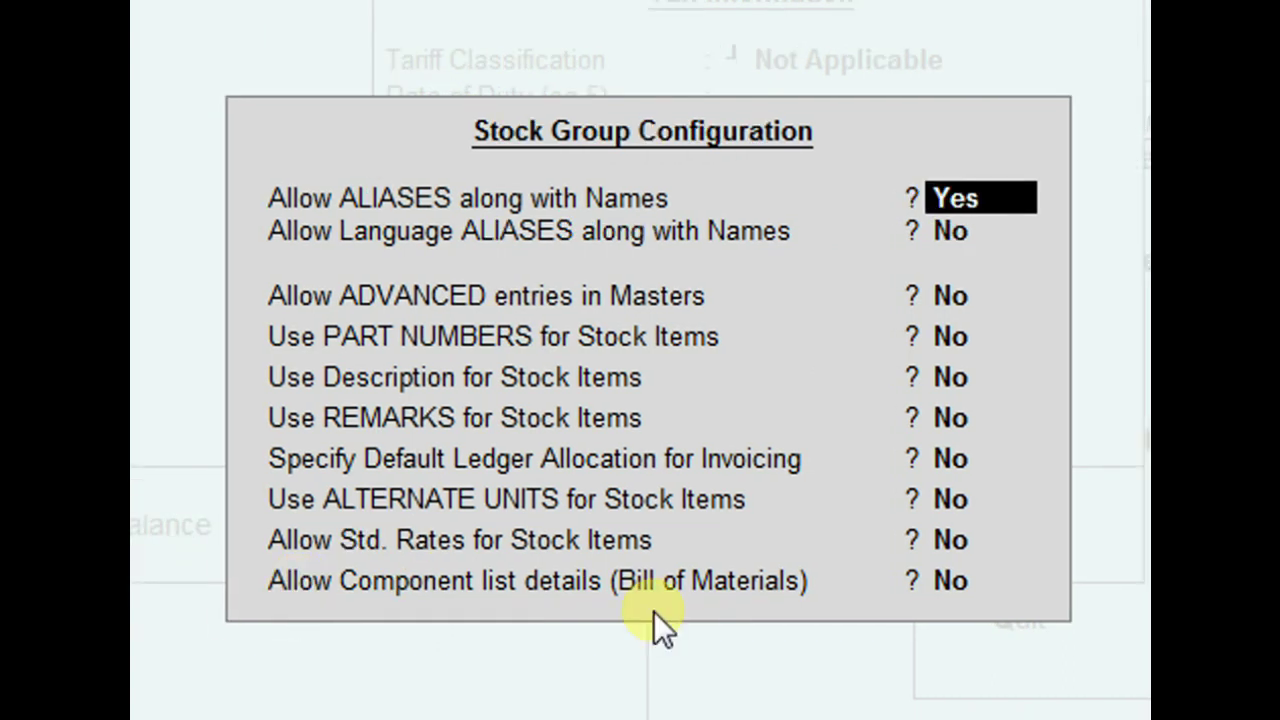
pyautogui.click(959, 583)
pyautogui.write('yes')
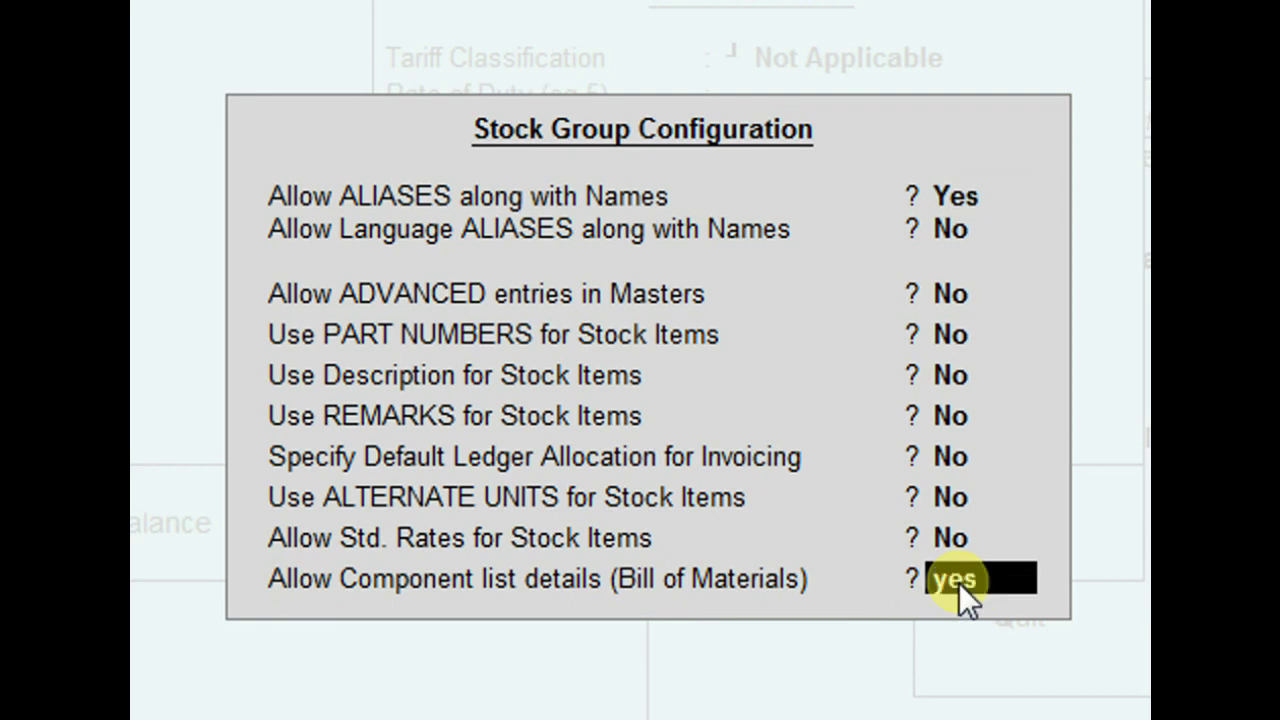
pyautogui.press('Return')
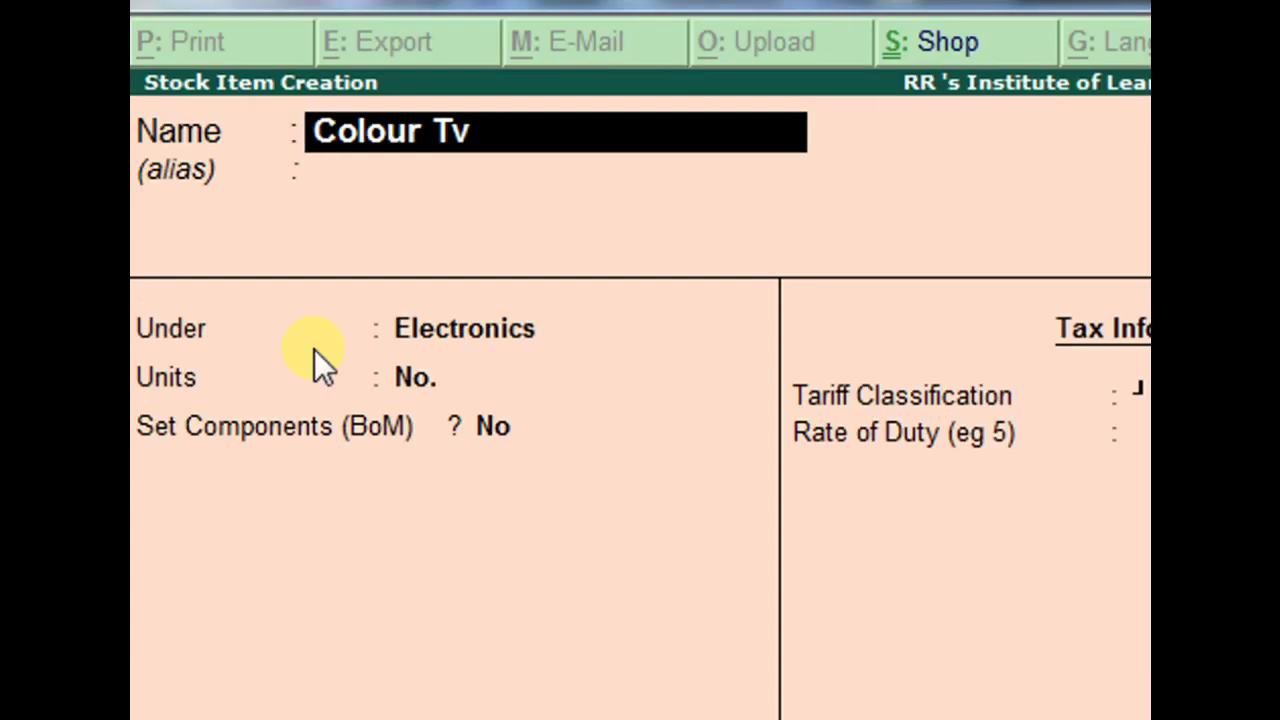
# Turn on Set Components for Colour Tv, name the BOM Standard, unit of manufacture 1
pyautogui.click(493, 428)
pyautogui.write('y')
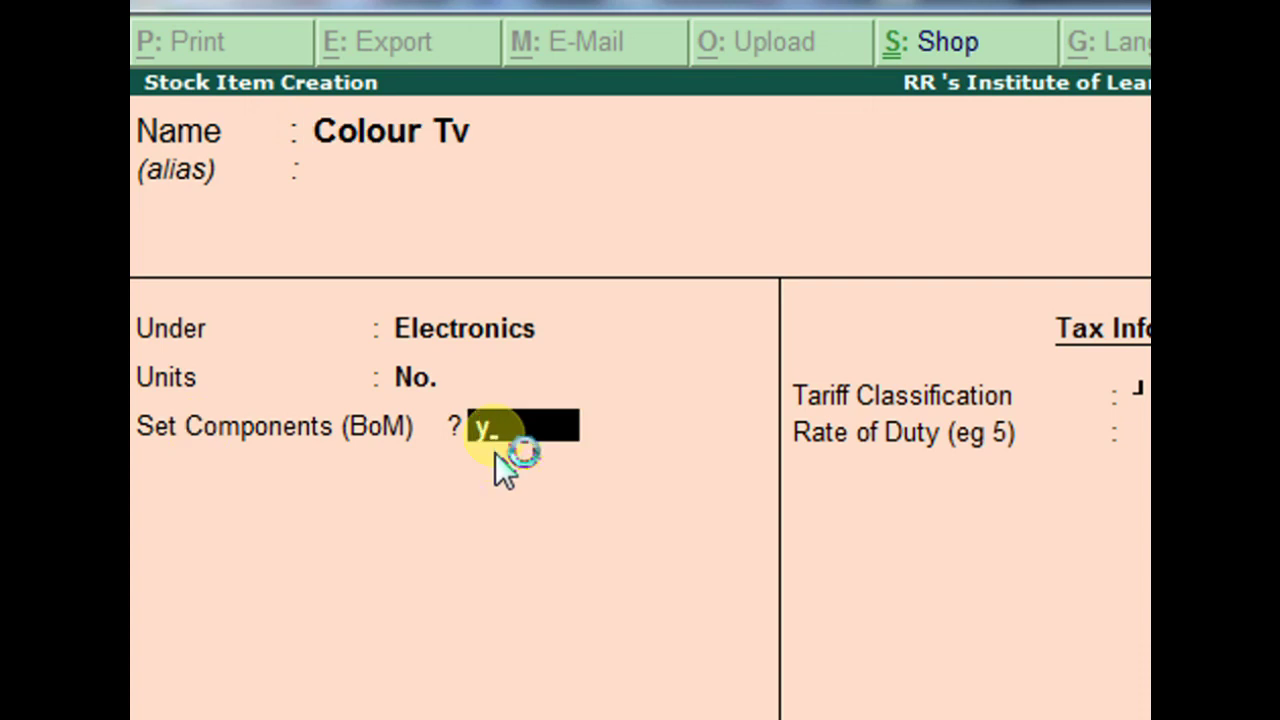
pyautogui.press('Return')
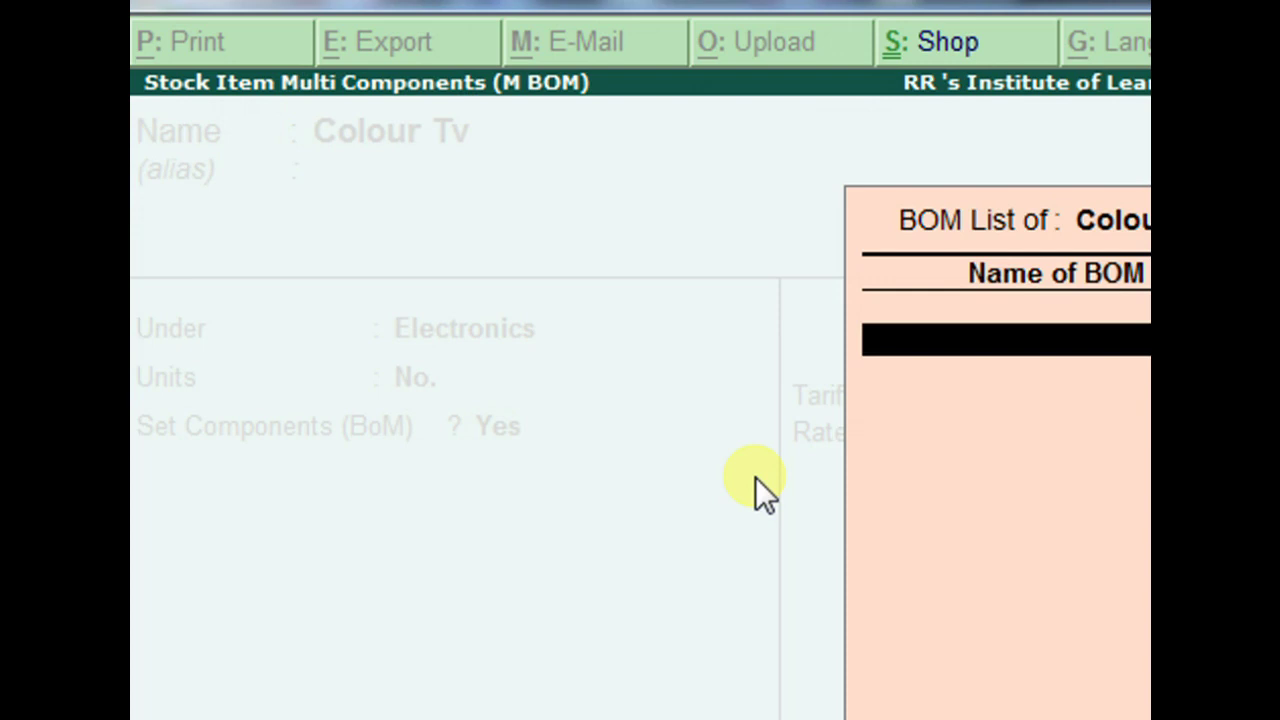
pyautogui.write('Standard')
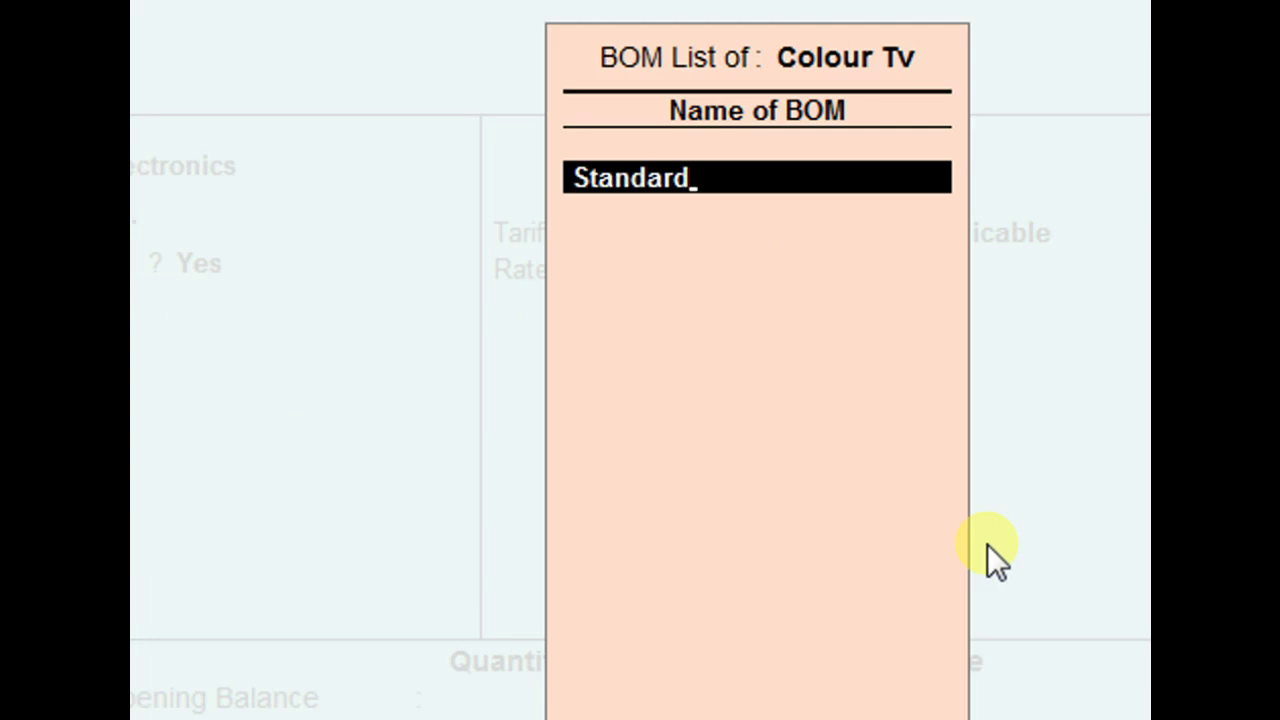
pyautogui.press('Return')
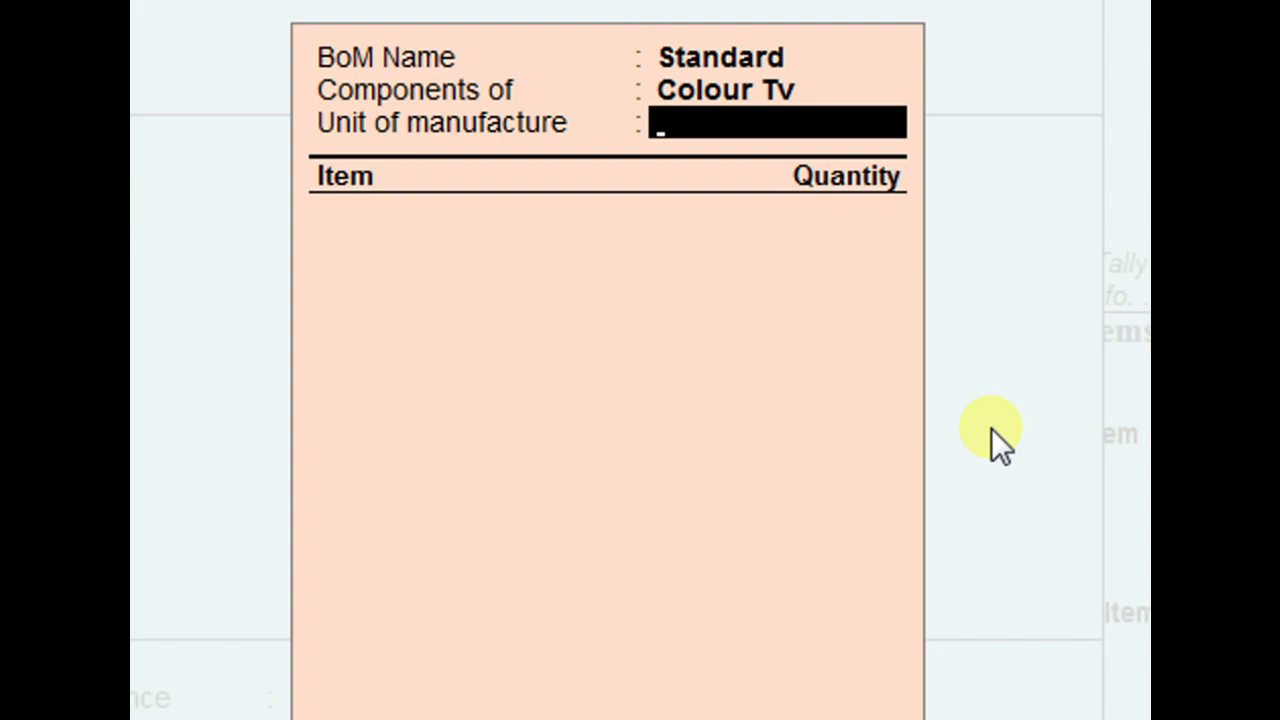
pyautogui.write('1')
pyautogui.press('Return')
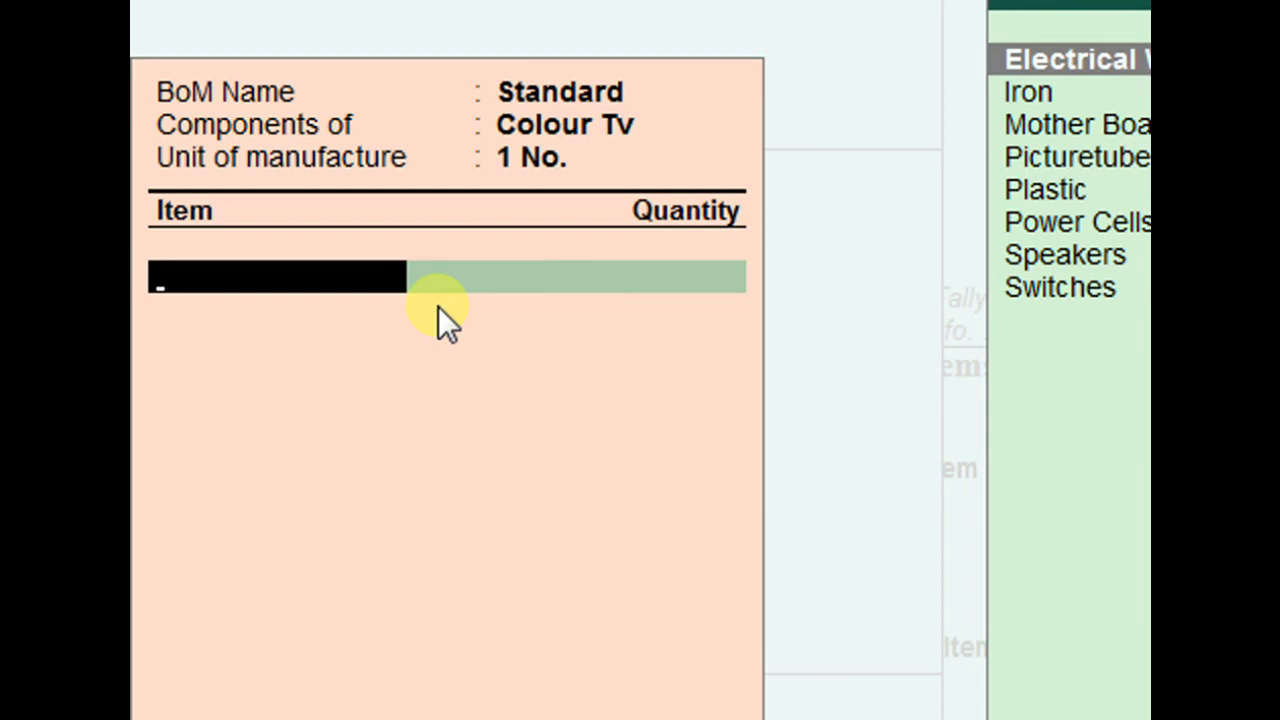
# Add BOM components Electrical Wires 2 Mtrs, Iron 0.200 Kgs and Mother Boards 1 No
pyautogui.press('Return')
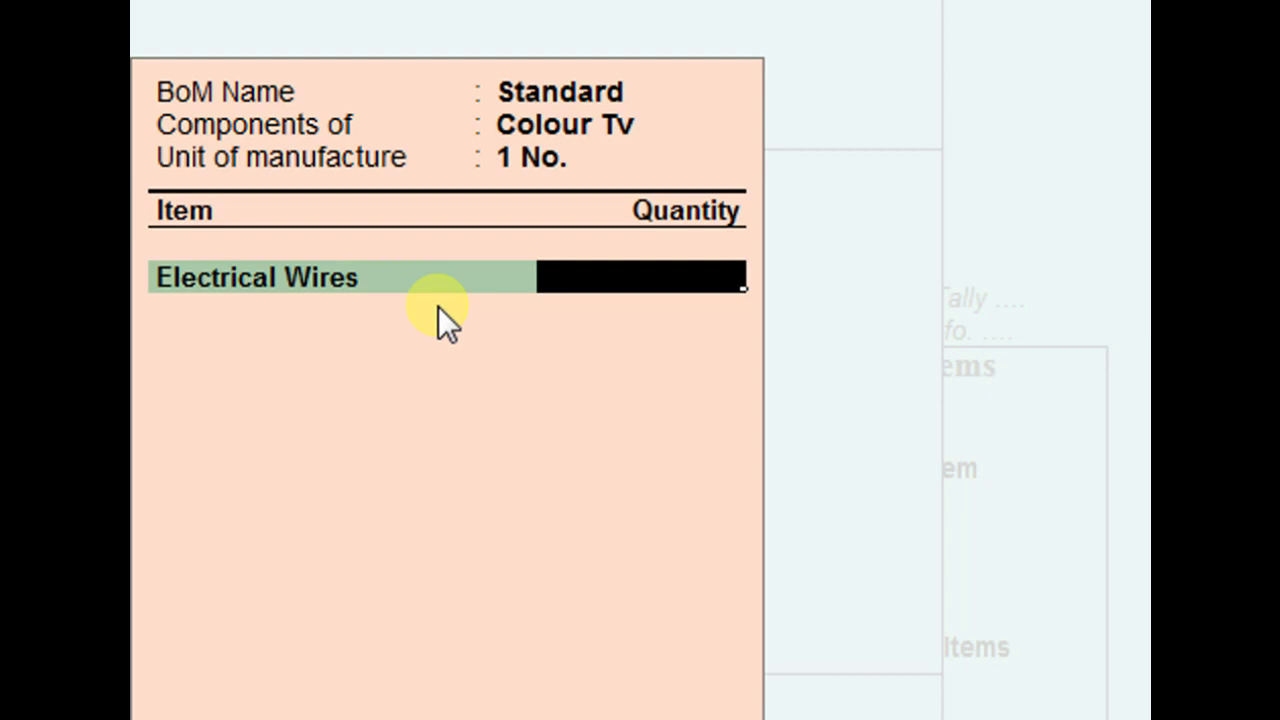
pyautogui.write('2')
pyautogui.press('Return')
pyautogui.press('Down')
pyautogui.press('Down')
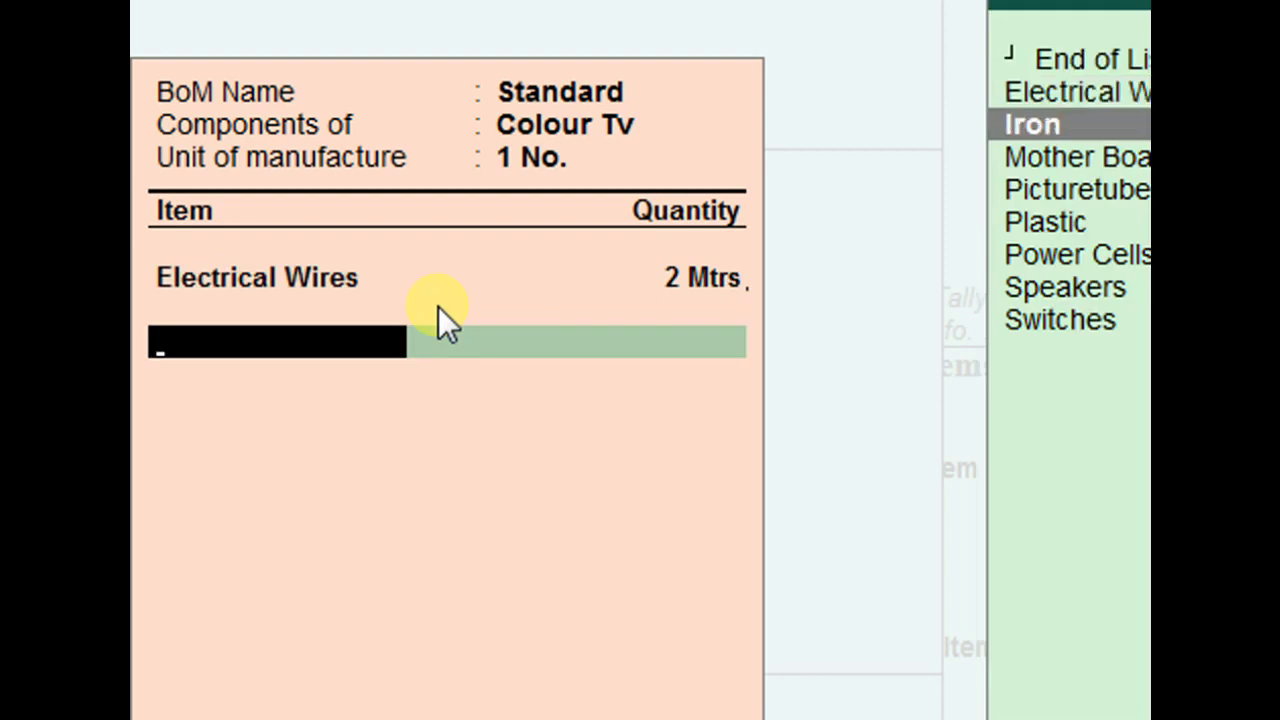
pyautogui.press('Return')
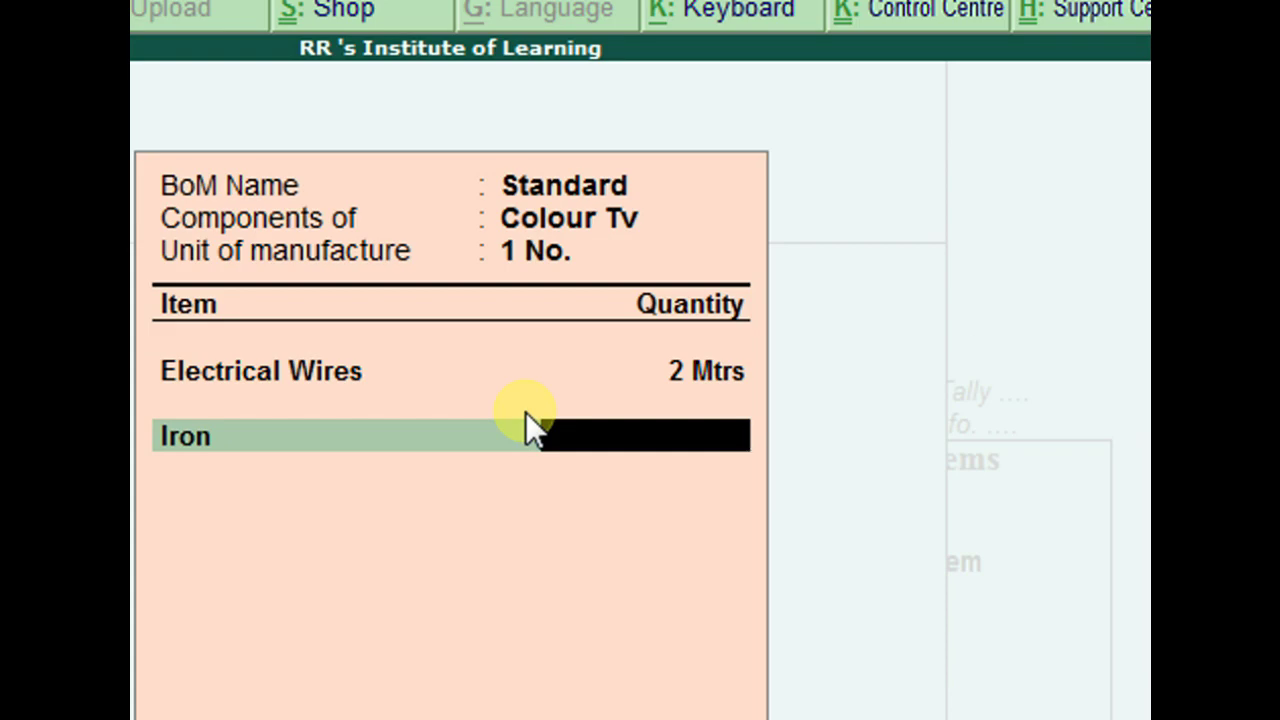
pyautogui.write('.2')
pyautogui.press('Return')
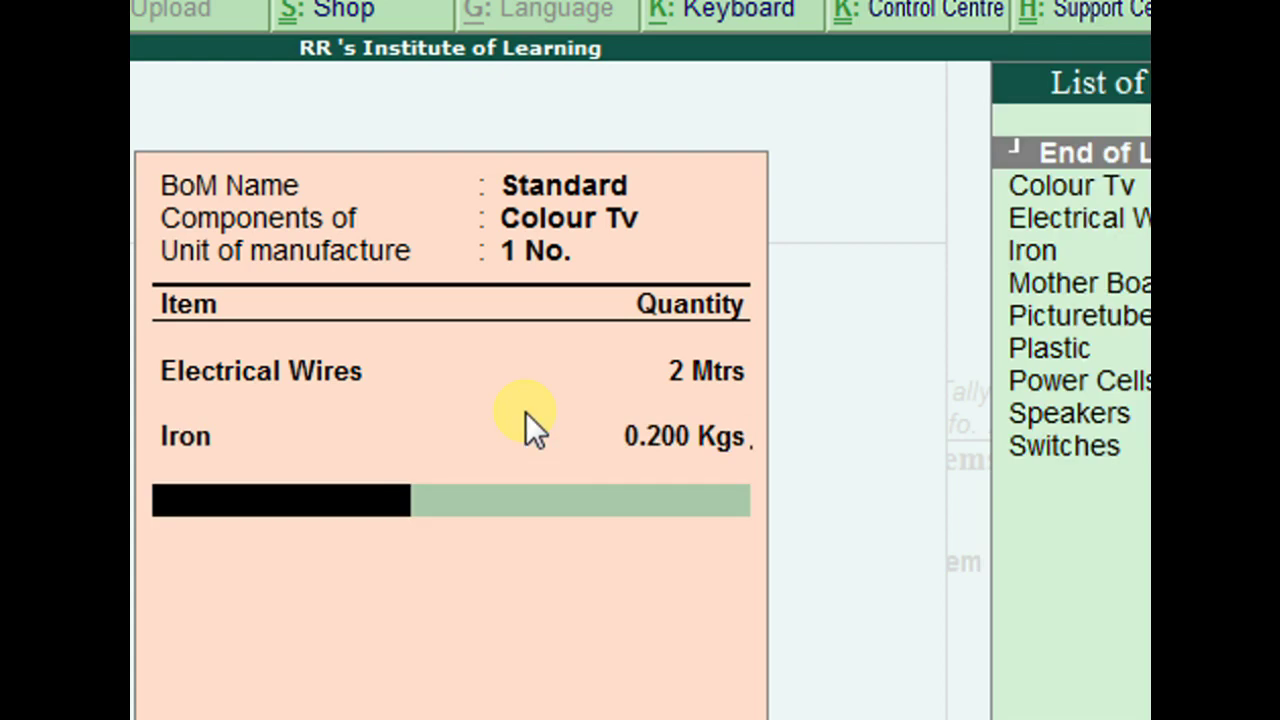
pyautogui.press('Down')
pyautogui.press('Down')
pyautogui.press('Down')
# Add Picturetube 1 No. and Plastic 0.250 Kgs to the Standard BOM
pyautogui.press('Down')
pyautogui.press('Return')
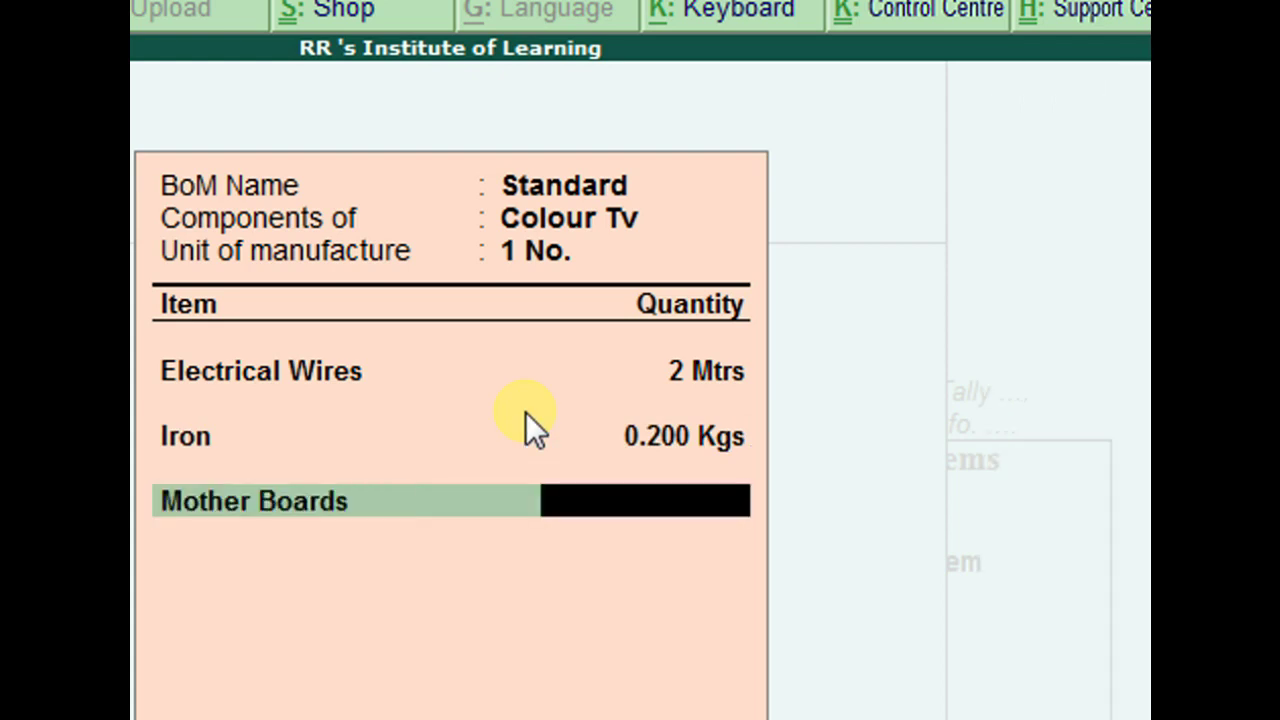
pyautogui.write('1')
pyautogui.press('Return')
pyautogui.press('Down')
pyautogui.press('Down')
pyautogui.press('Down')
pyautogui.press('Down')
pyautogui.press('Down')
pyautogui.press('Return')
pyautogui.write('1')
pyautogui.press('Return')
pyautogui.press('Down')
pyautogui.press('Down')
pyautogui.press('Down')
pyautogui.press('Down')
pyautogui.press('Down')
pyautogui.press('Down')
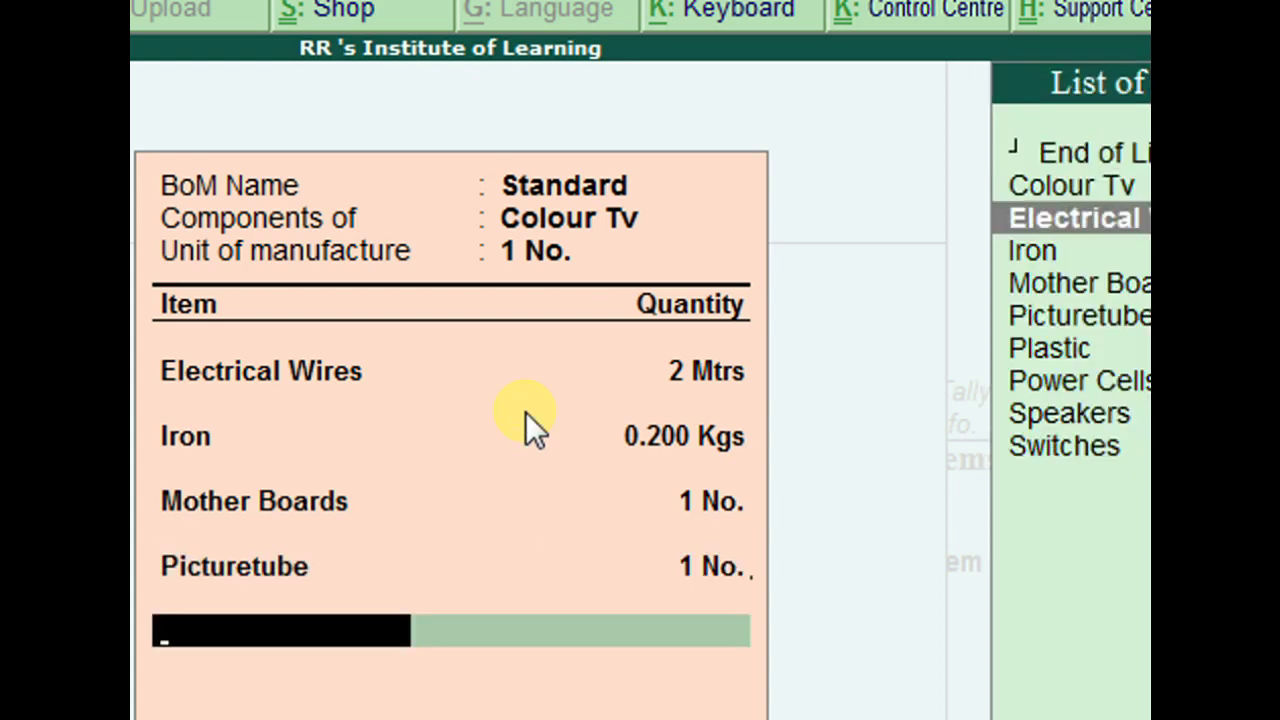
pyautogui.press('Return')
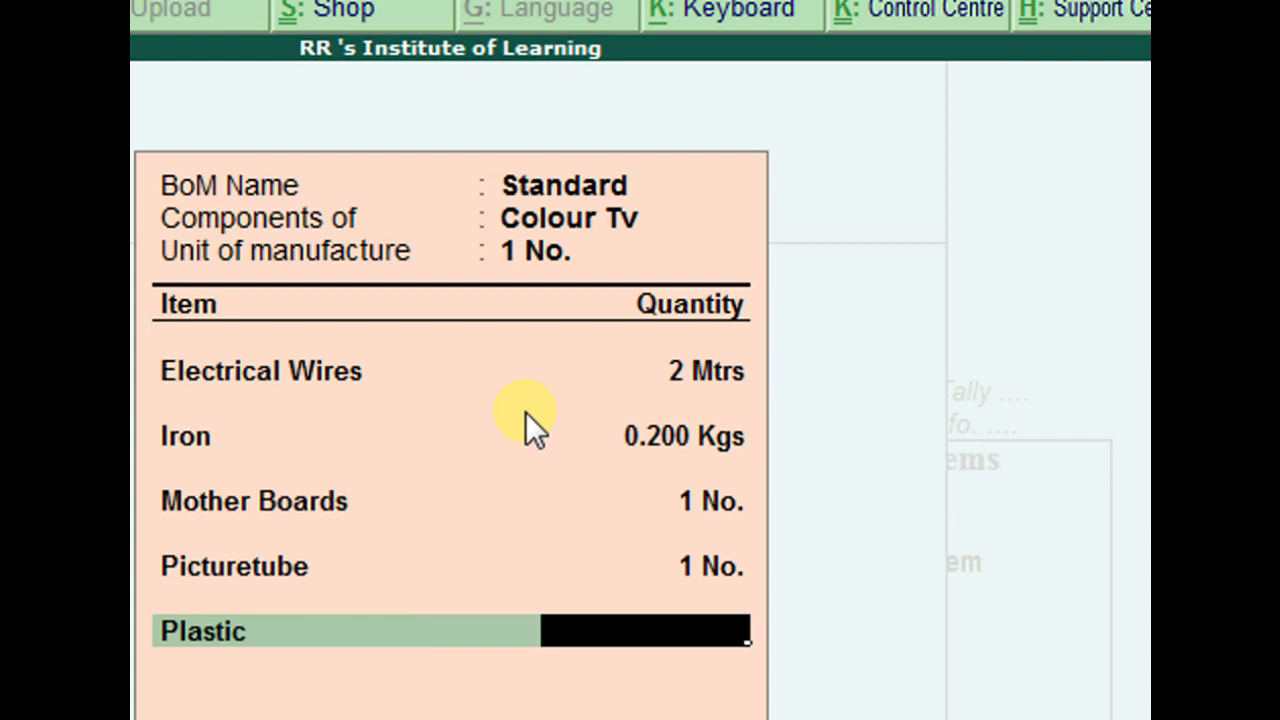
pyautogui.write('.250')
pyautogui.press('Return')
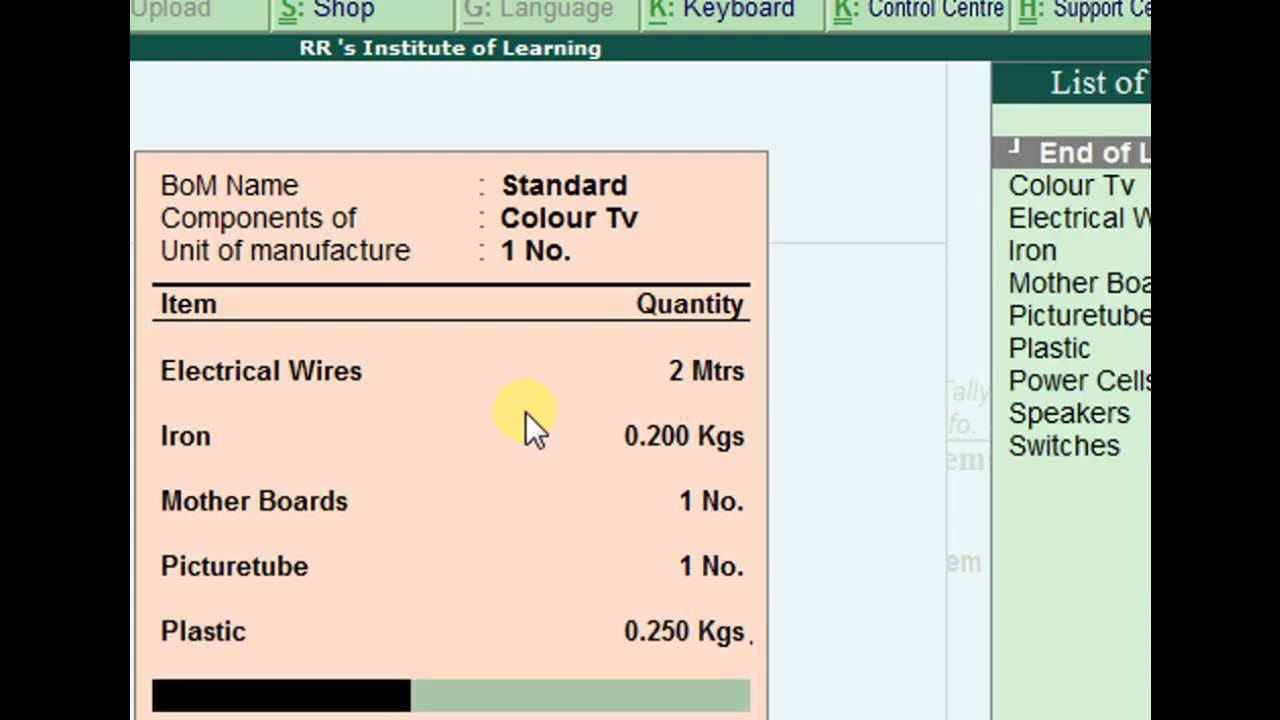
# Add Power Cells, Speakers and Switches at 2 No. each to the BOM
pyautogui.write('po')
pyautogui.press('Return')
pyautogui.write('2')
pyautogui.press('Return')
pyautogui.press('Down')
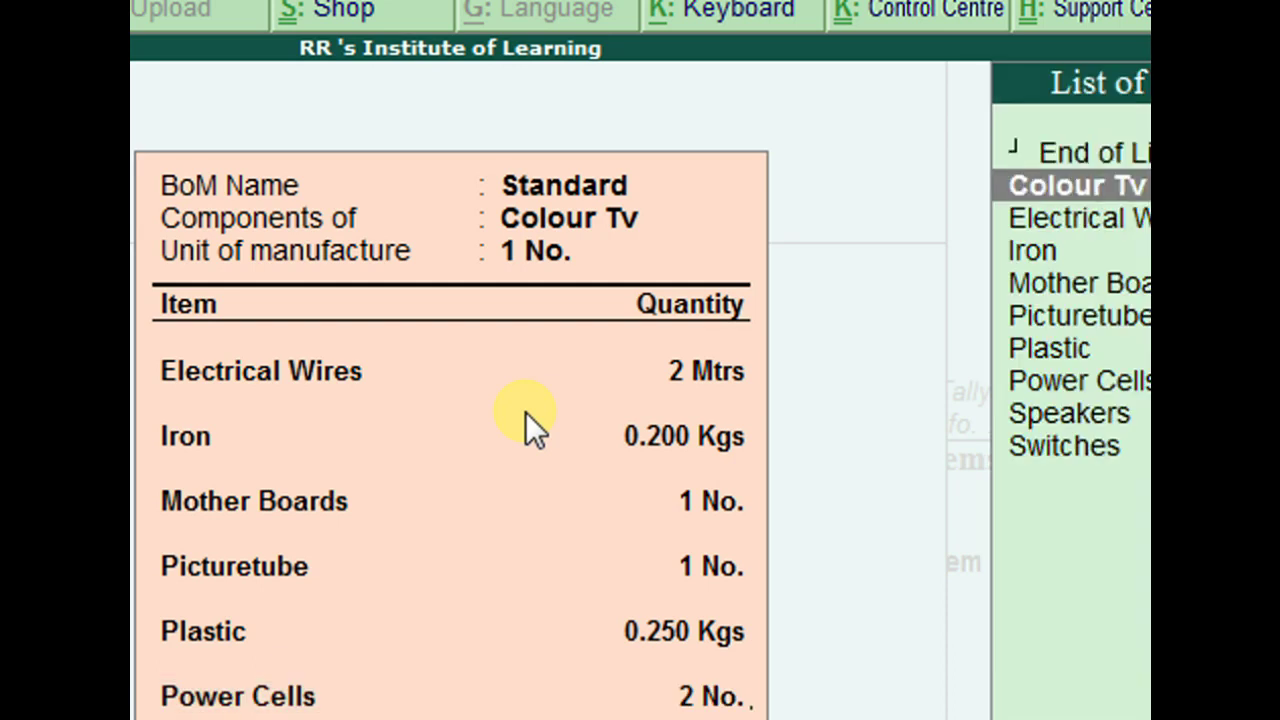
pyautogui.write('sw')
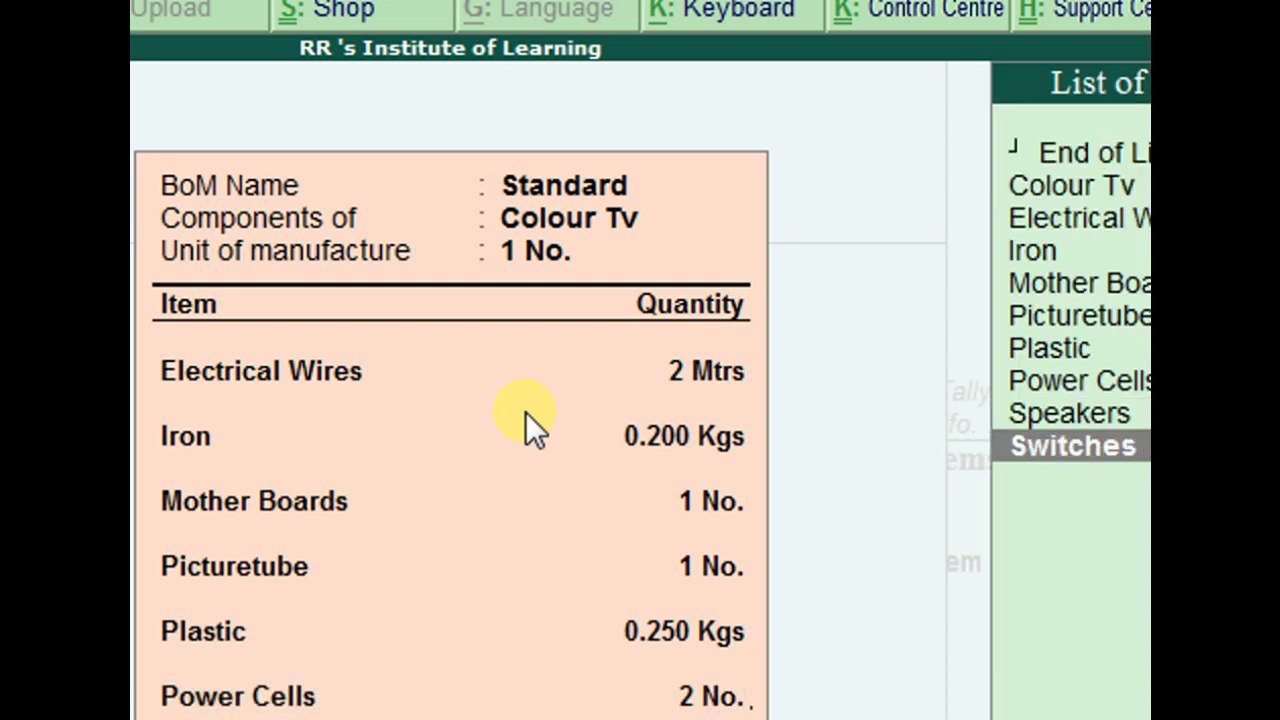
pyautogui.press('BackSpace')
pyautogui.press('Return')
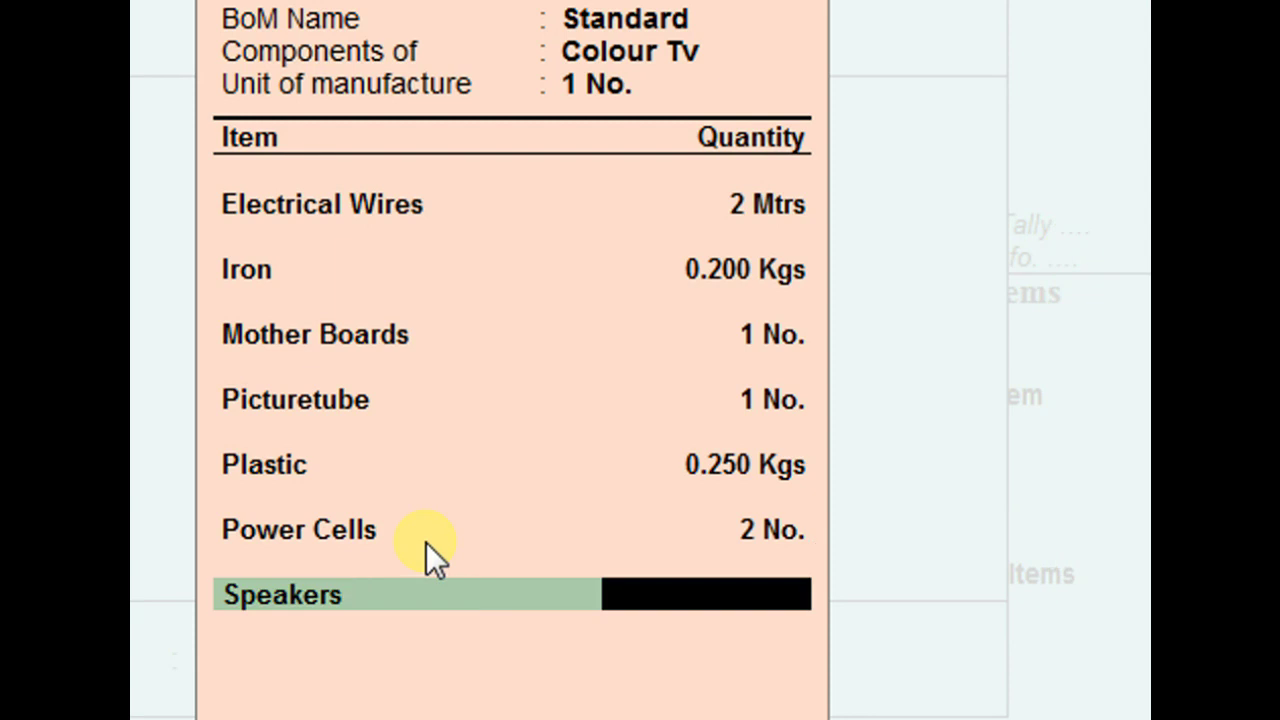
pyautogui.write('2')
pyautogui.press('Return')
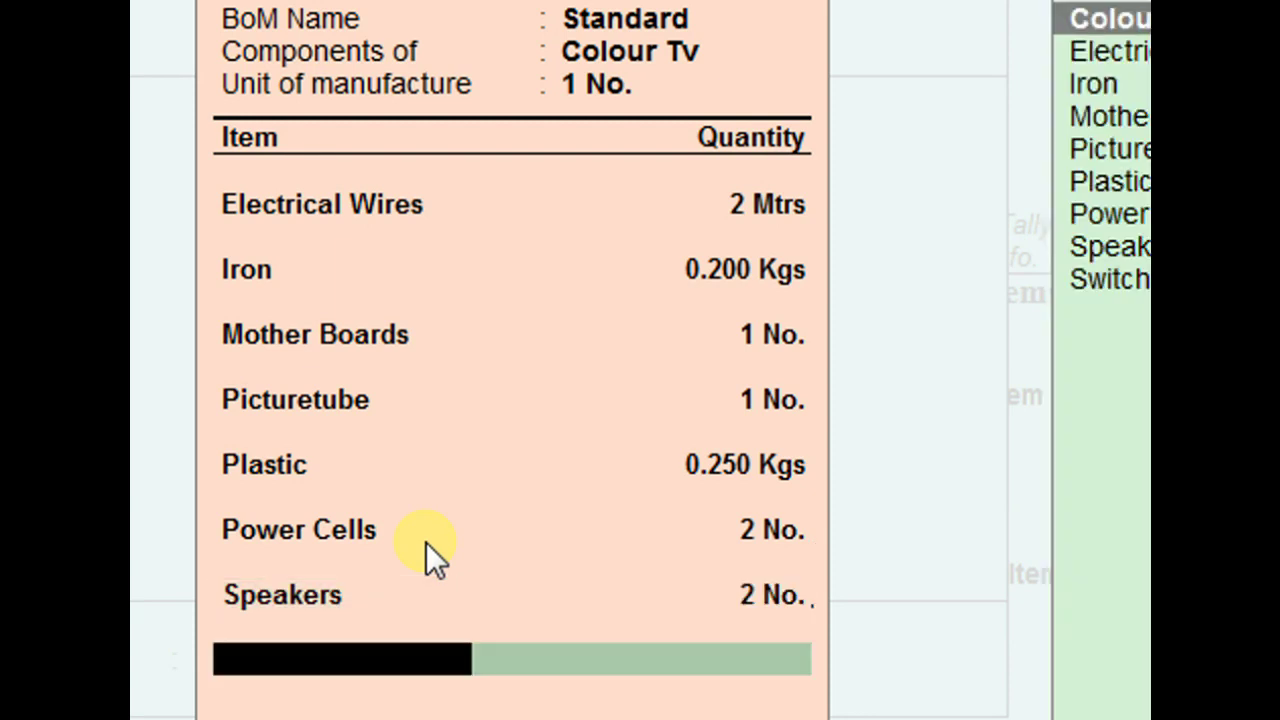
pyautogui.write('sw')
pyautogui.press('Return')
pyautogui.write('2')
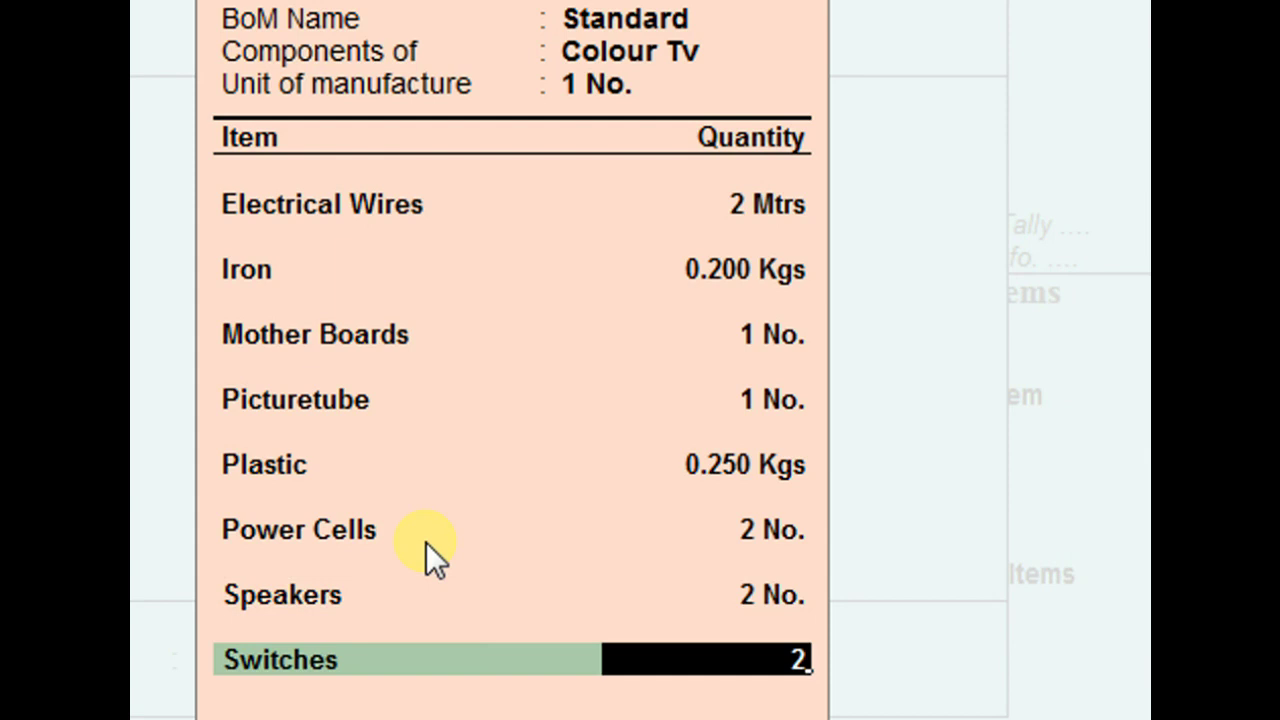
pyautogui.press('Return')
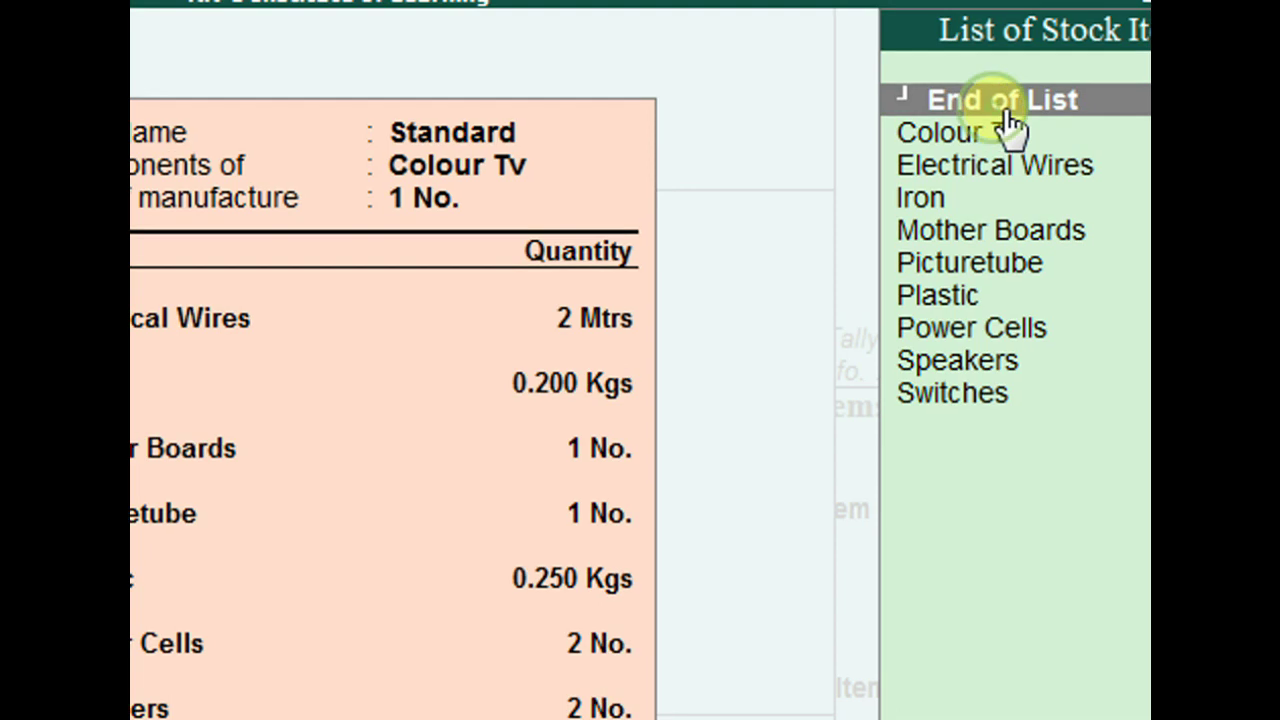
# End the component list, set the duty rate to 0, and accept the Colour Tv item
pyautogui.click(1005, 110)
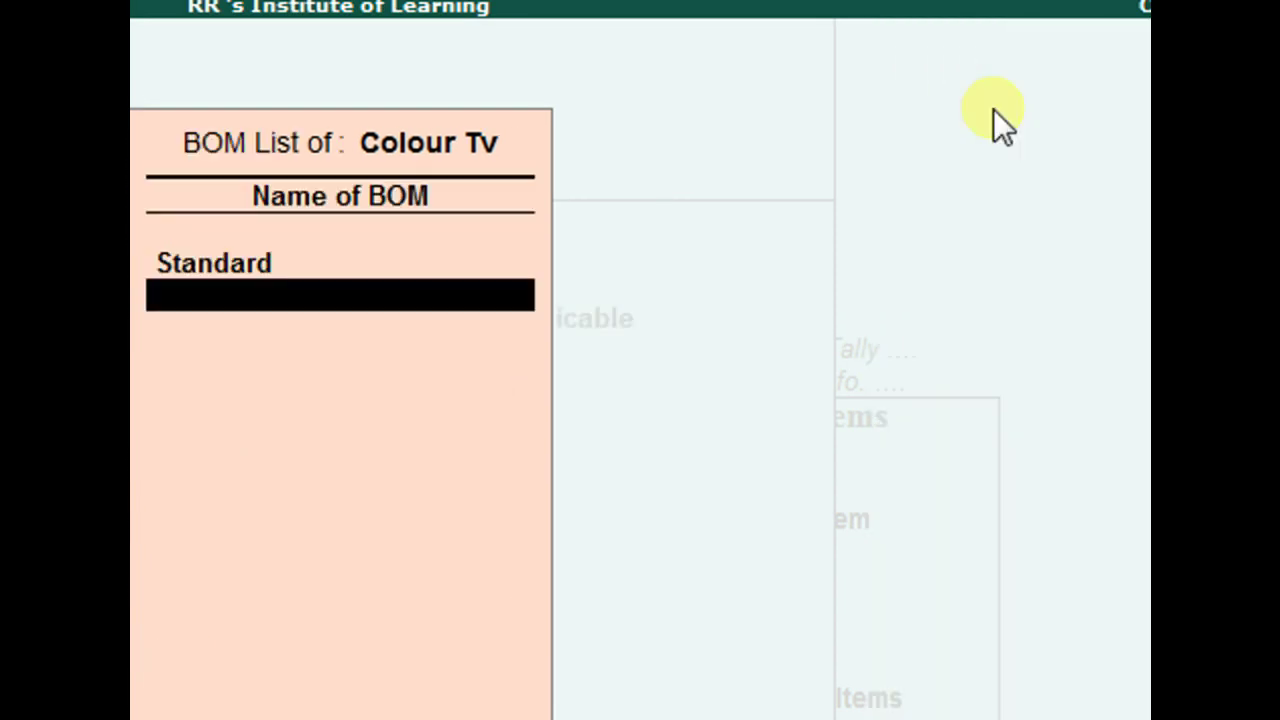
pyautogui.click(340, 455)
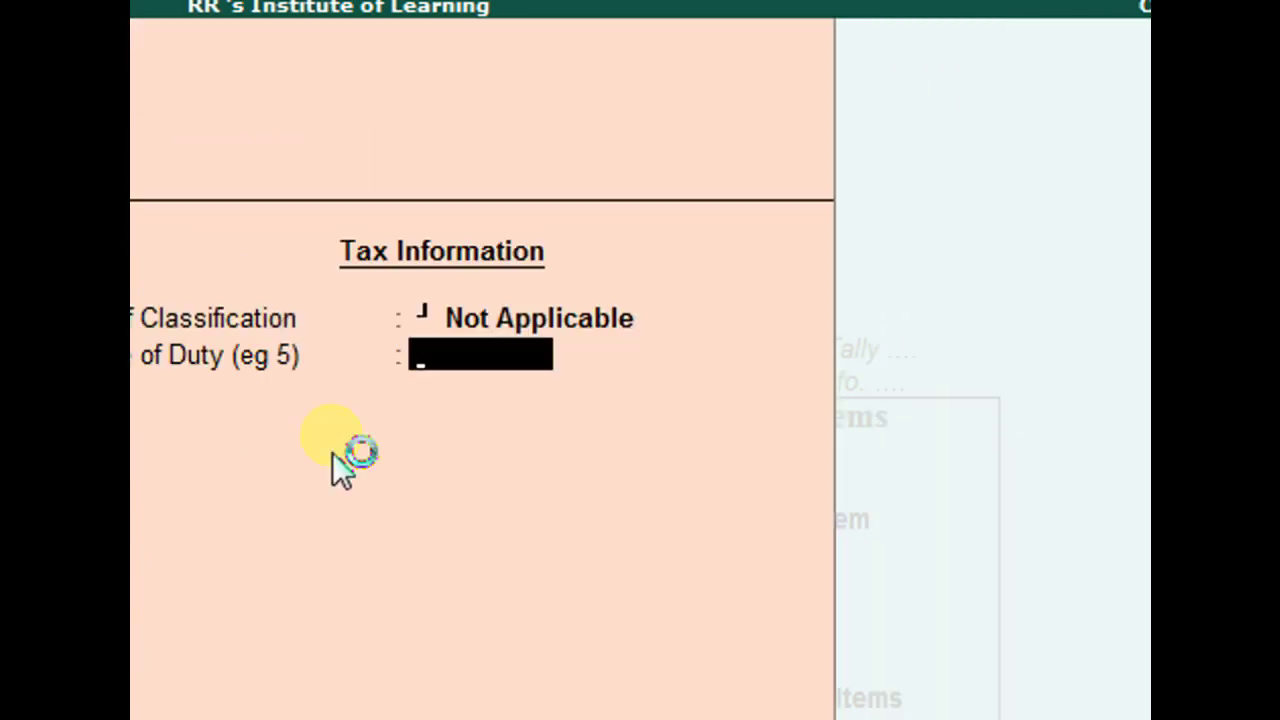
pyautogui.press('Return')
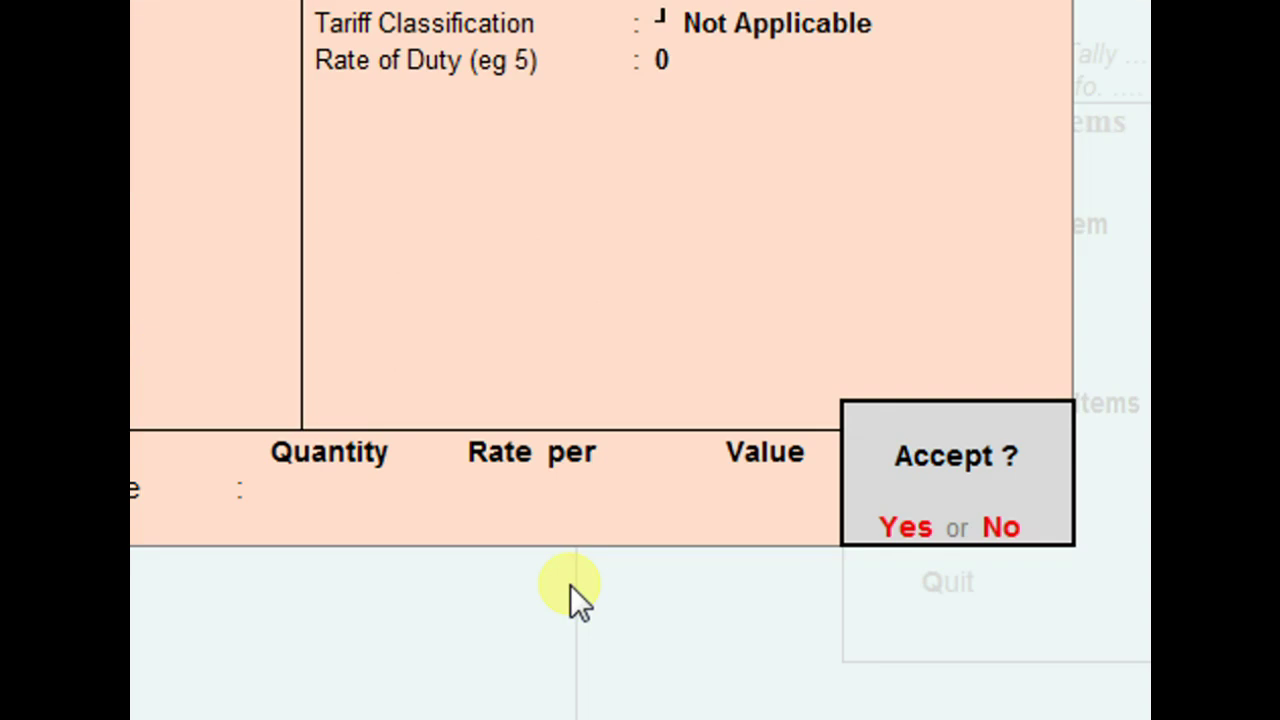
pyautogui.click(894, 528)
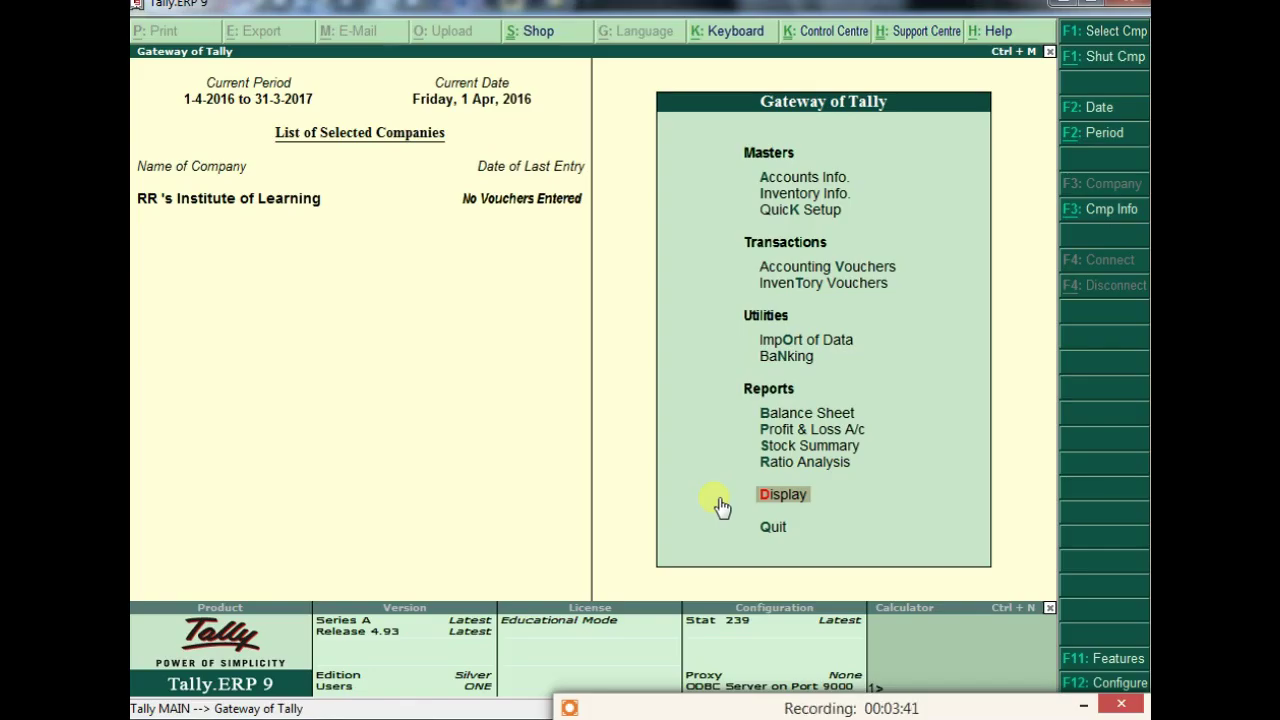
pyautogui.press('Up')
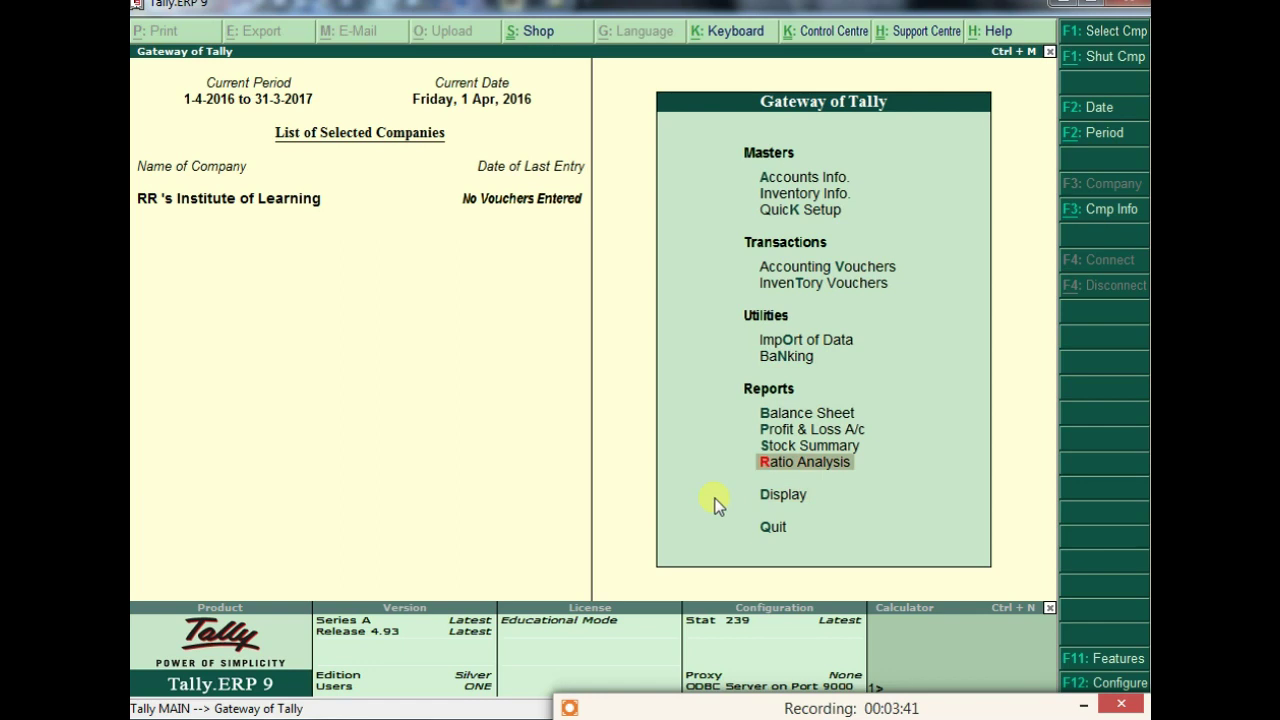
# Start a Purchase voucher in Accounting Vouchers with Cash as the party
pyautogui.press('i')
pyautogui.press('t')
pyautogui.press('Return')
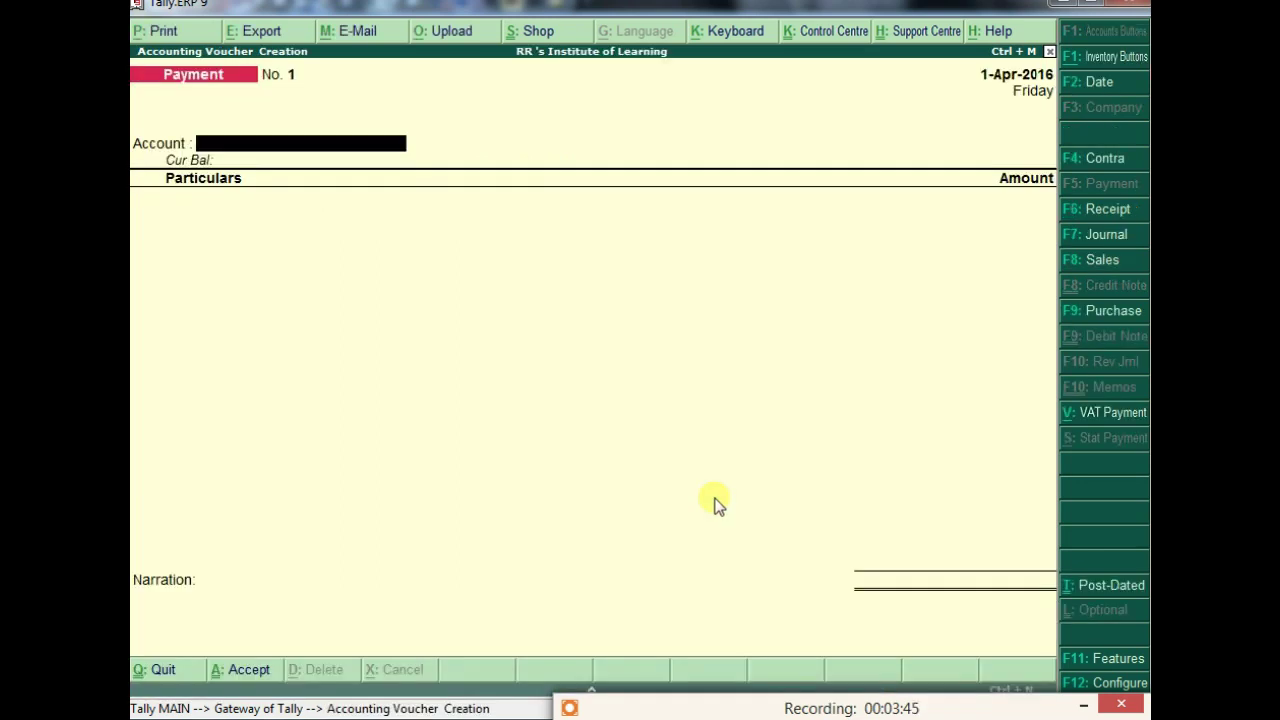
pyautogui.press('F9')
pyautogui.press('Return')
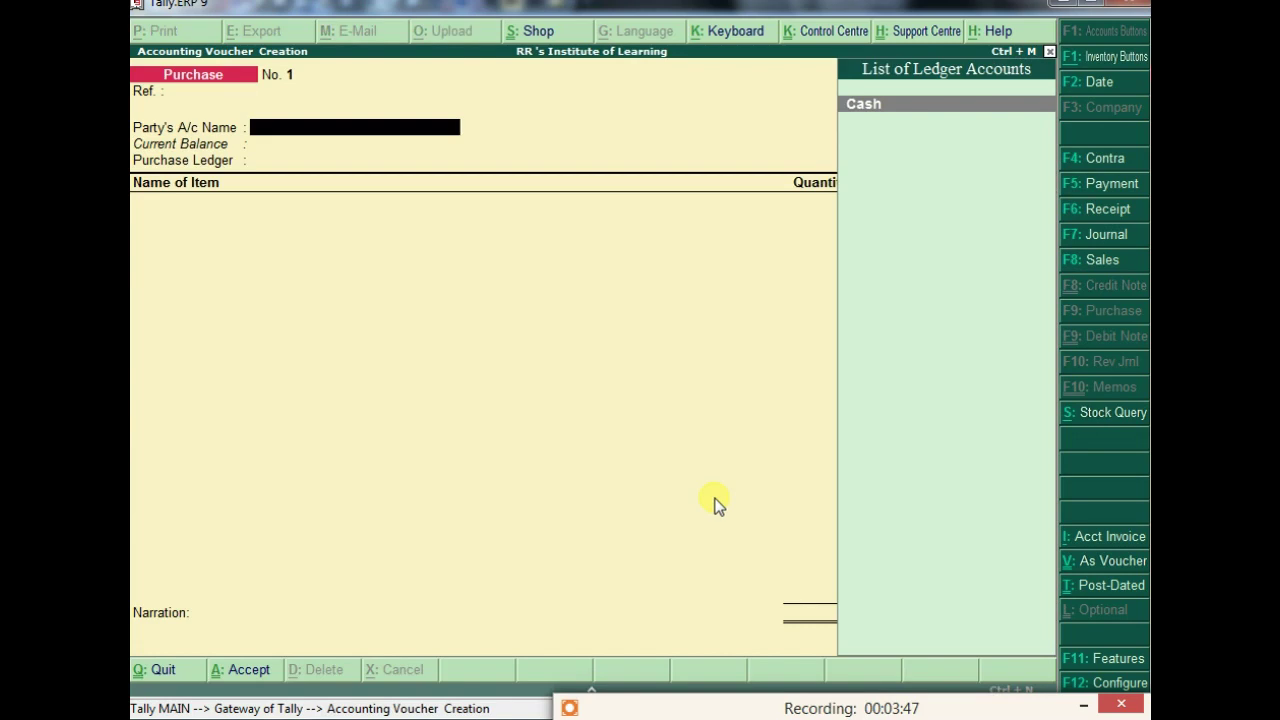
pyautogui.press('Return')
pyautogui.press('Return')
pyautogui.press('Return')
pyautogui.press('Return')
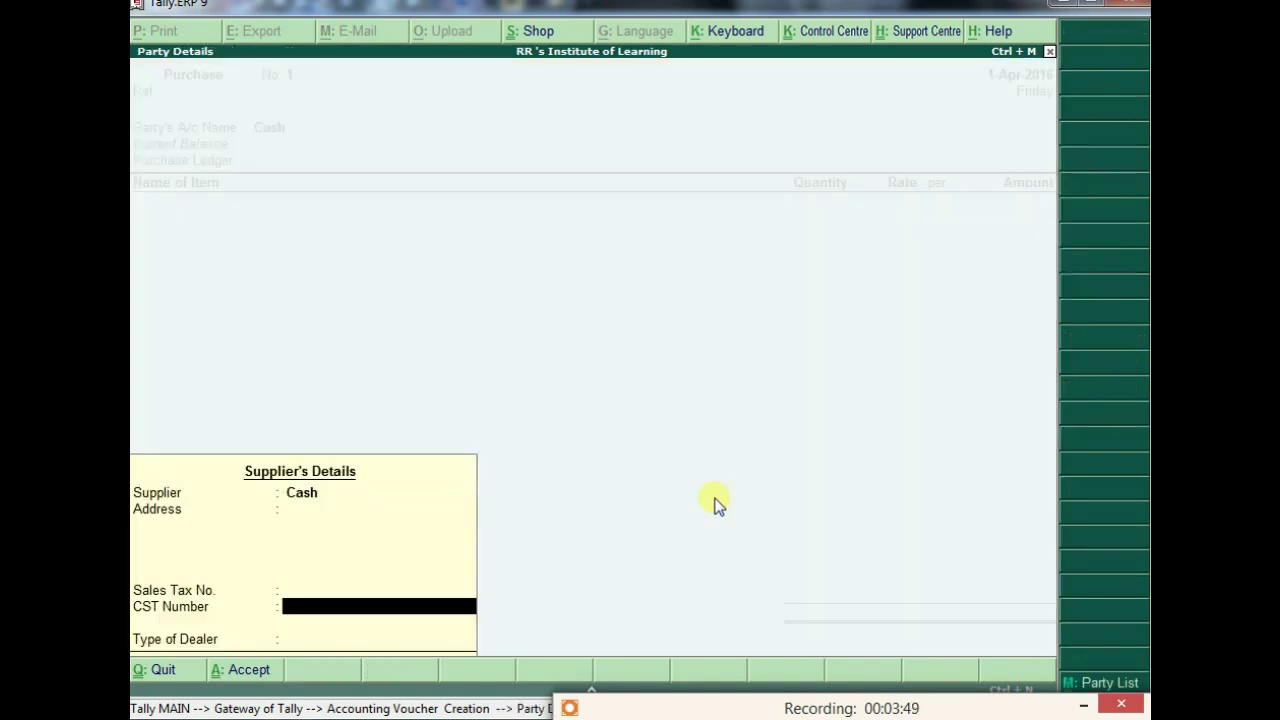
pyautogui.press('Return')
pyautogui.press('Return')
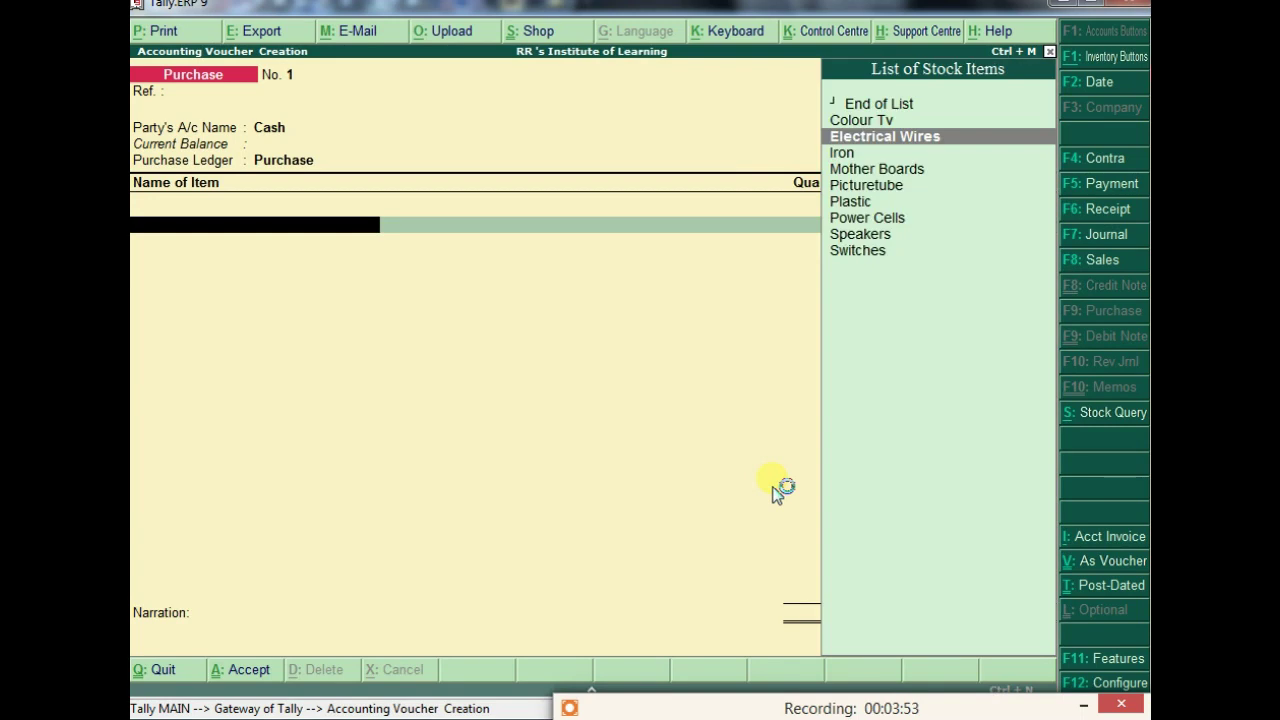
# Enter the eight raw materials from Electrical Wires and save purchase voucher No. 1
pyautogui.press('Down')
pyautogui.press('Down')
pyautogui.press('Up')
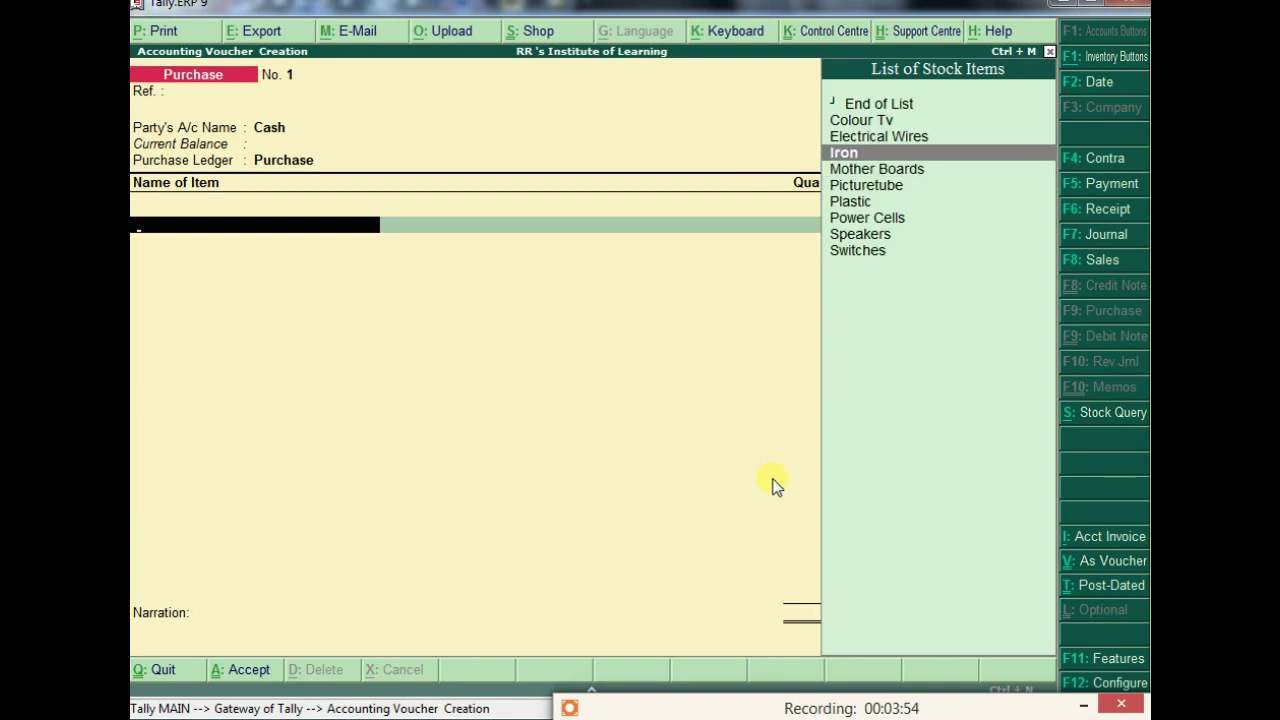
pyautogui.press('Up')
pyautogui.press('Return')
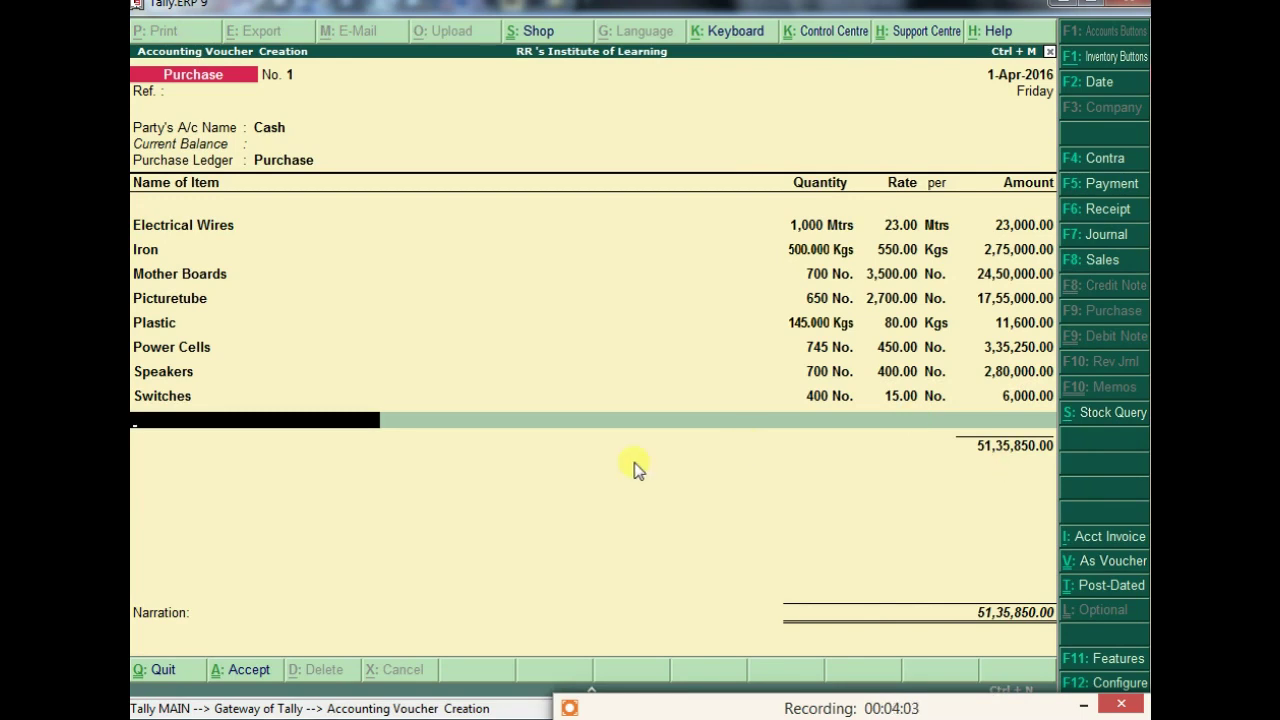
pyautogui.hotkey('ctrl', 'a')
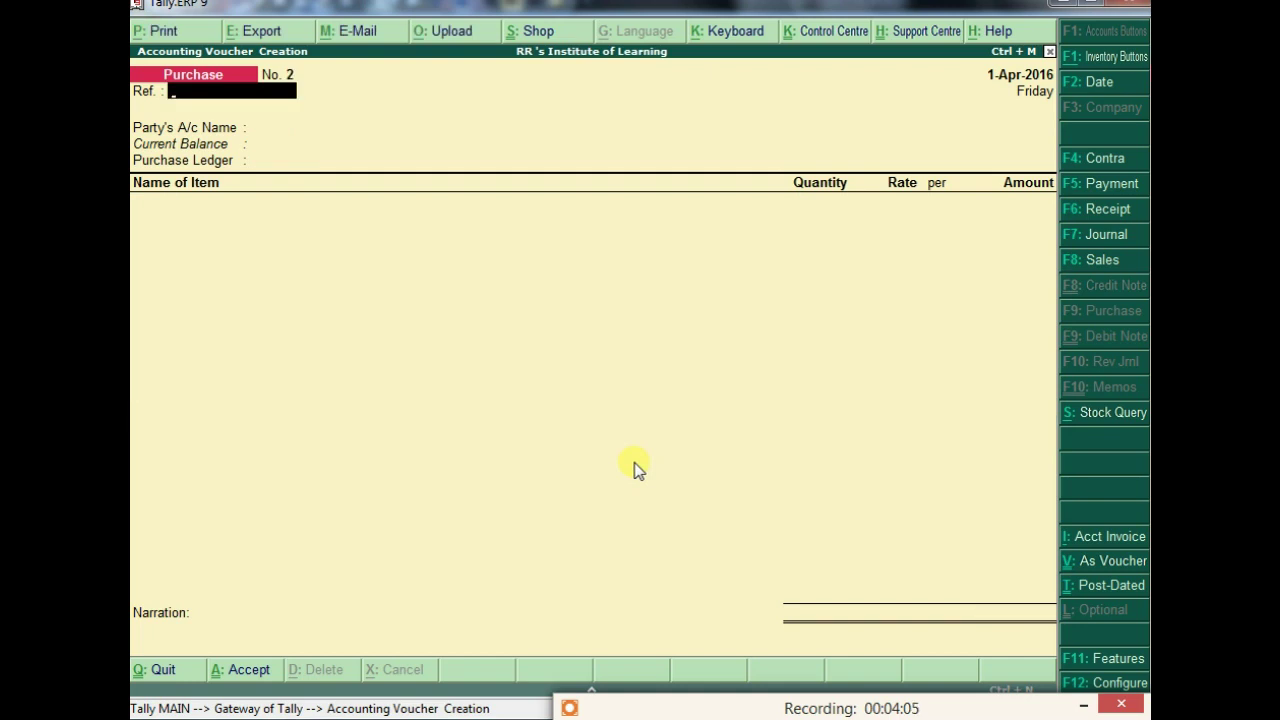
# Quit voucher entry and view the Stock Summary showing Raw Materials at 51,35,850.00
pyautogui.press('Escape')
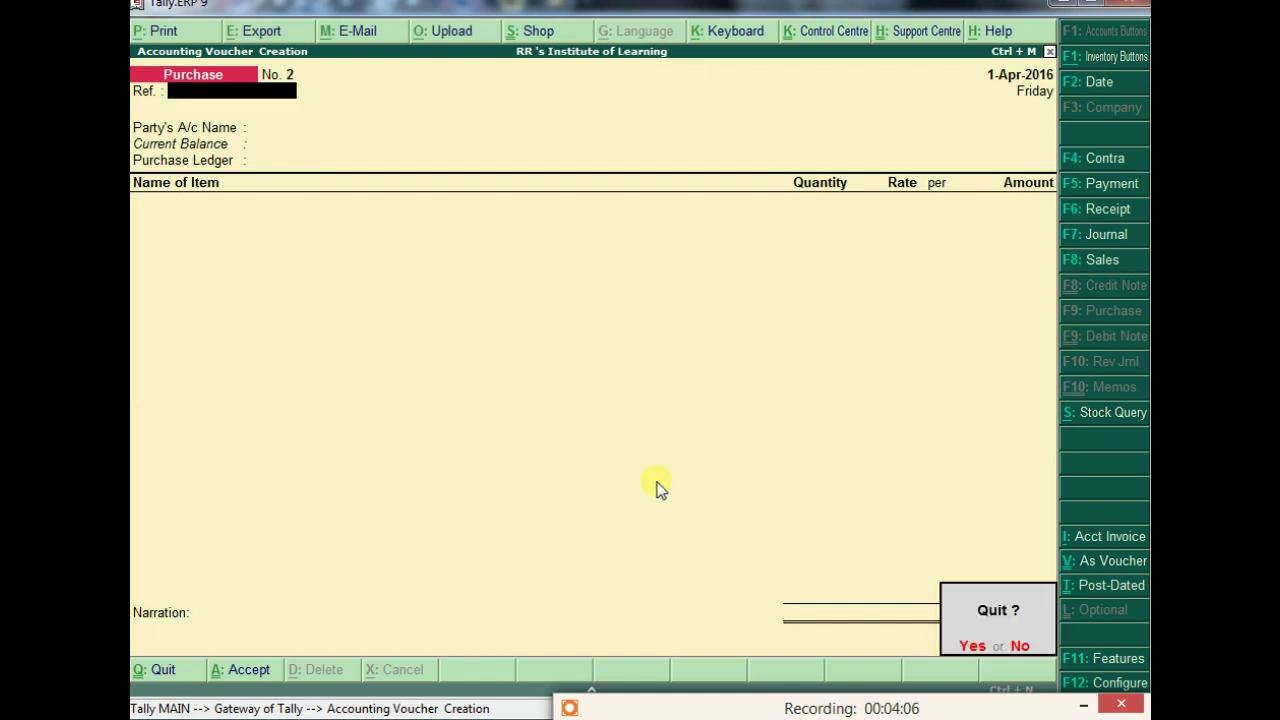
pyautogui.press('y')
pyautogui.click(803, 451)
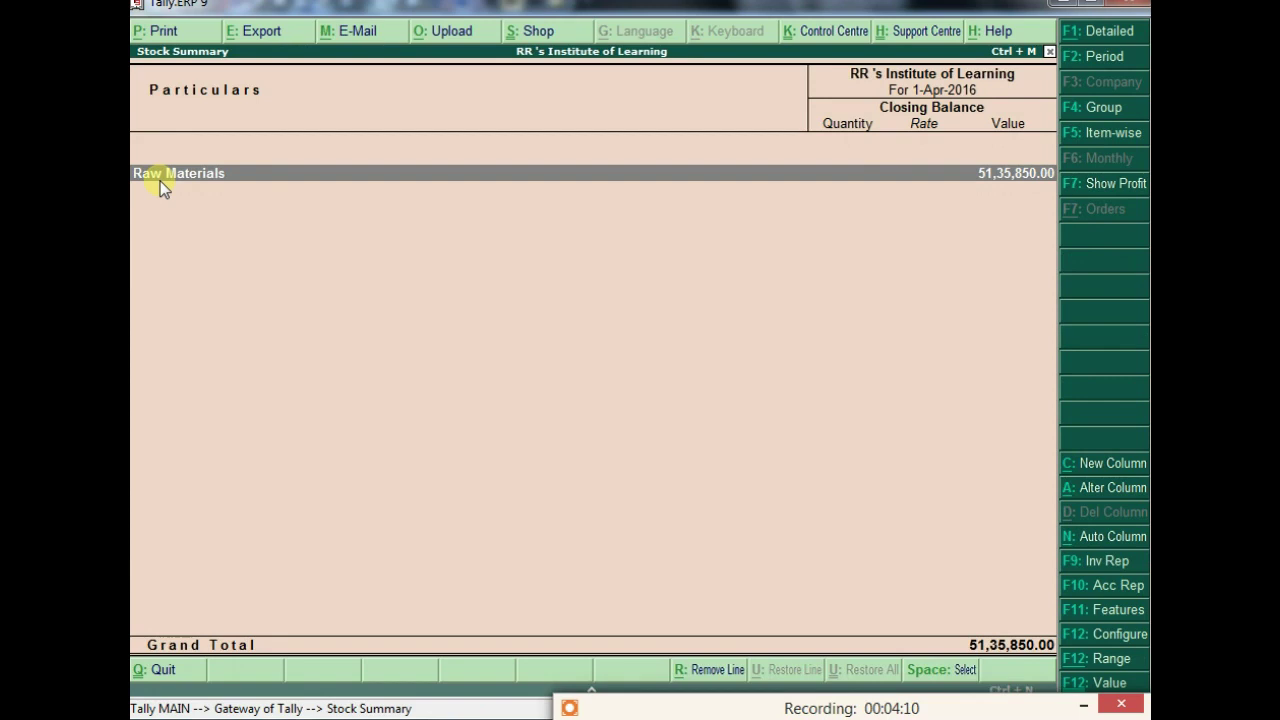
pyautogui.press('Return')
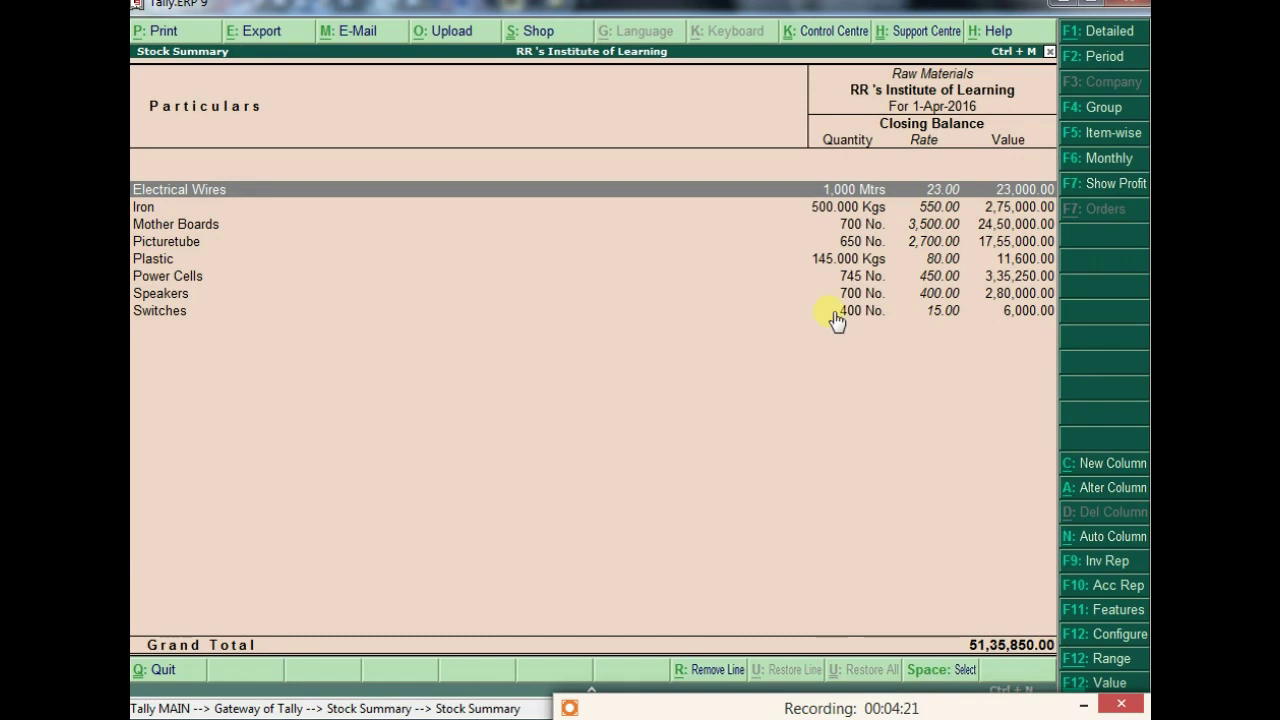
pyautogui.press('Escape')
pyautogui.press('Escape')
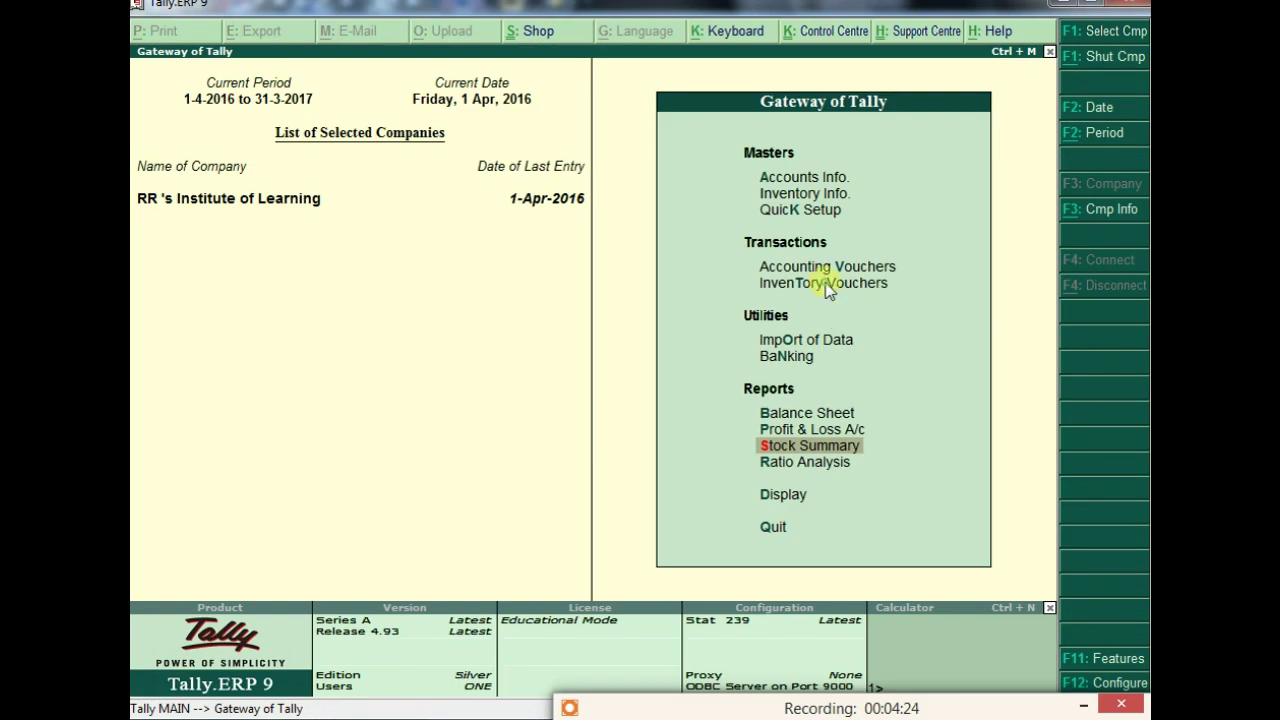
pyautogui.click(826, 285)
pyautogui.press('Escape')
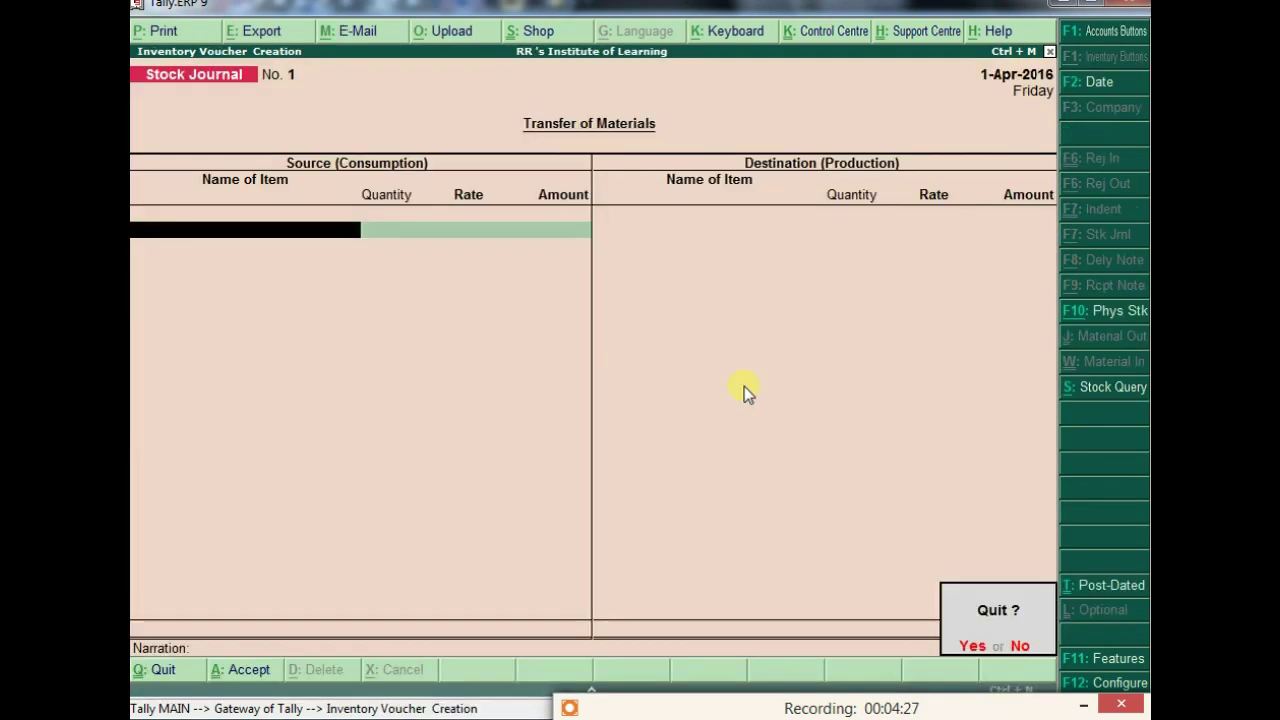
pyautogui.press('y')
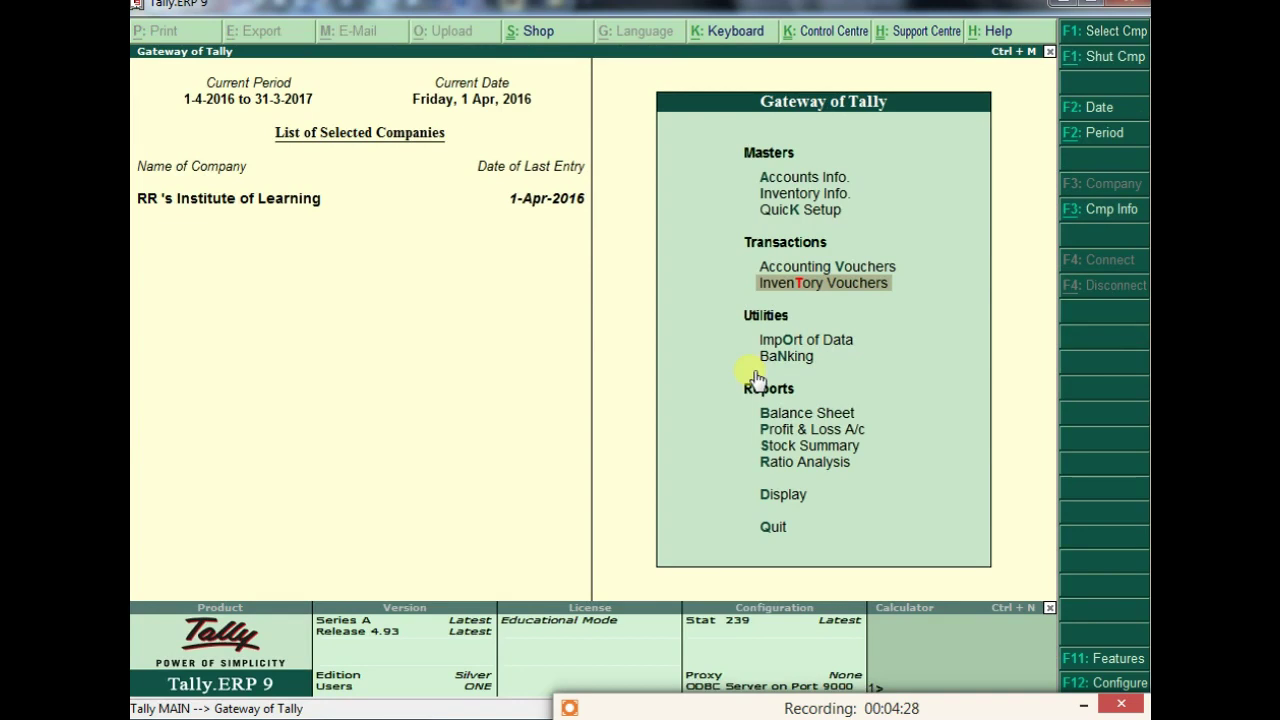
# Go to Accounts Info > Voucher Types > Create and enter the name Manufacturing Journal
pyautogui.press('F8')
pyautogui.press('F8')
pyautogui.click(810, 182)
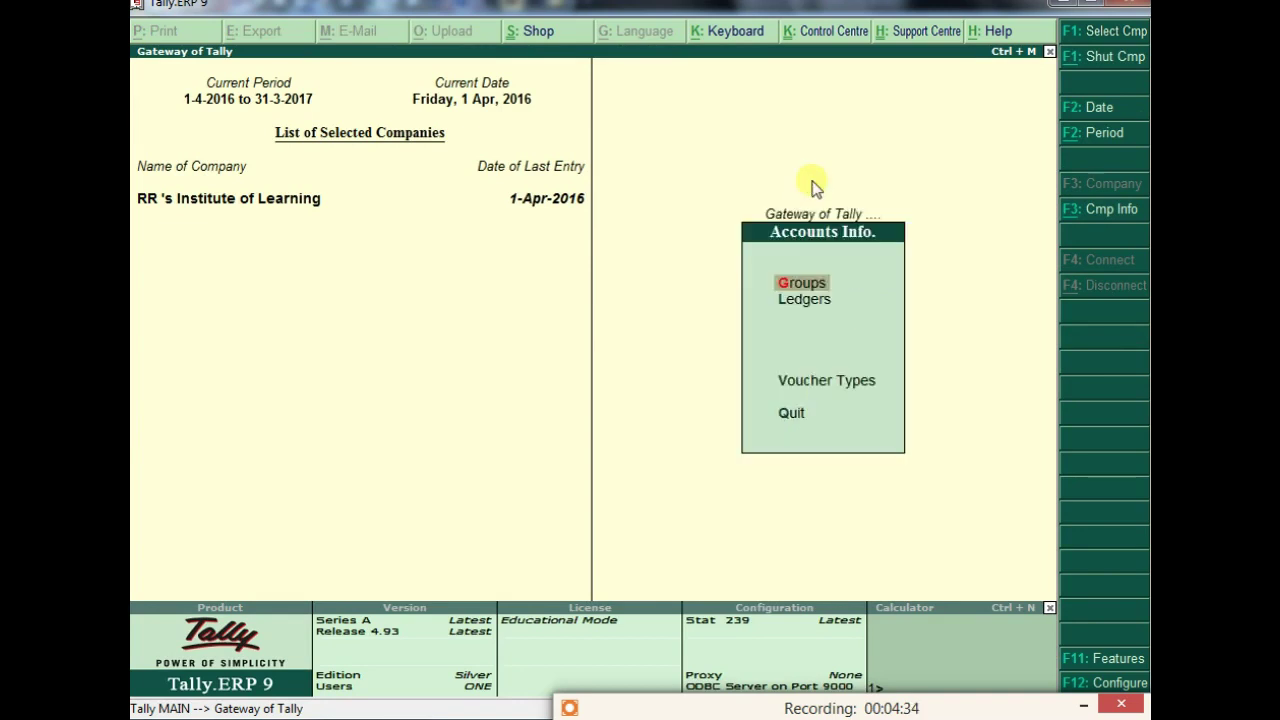
pyautogui.click(836, 386)
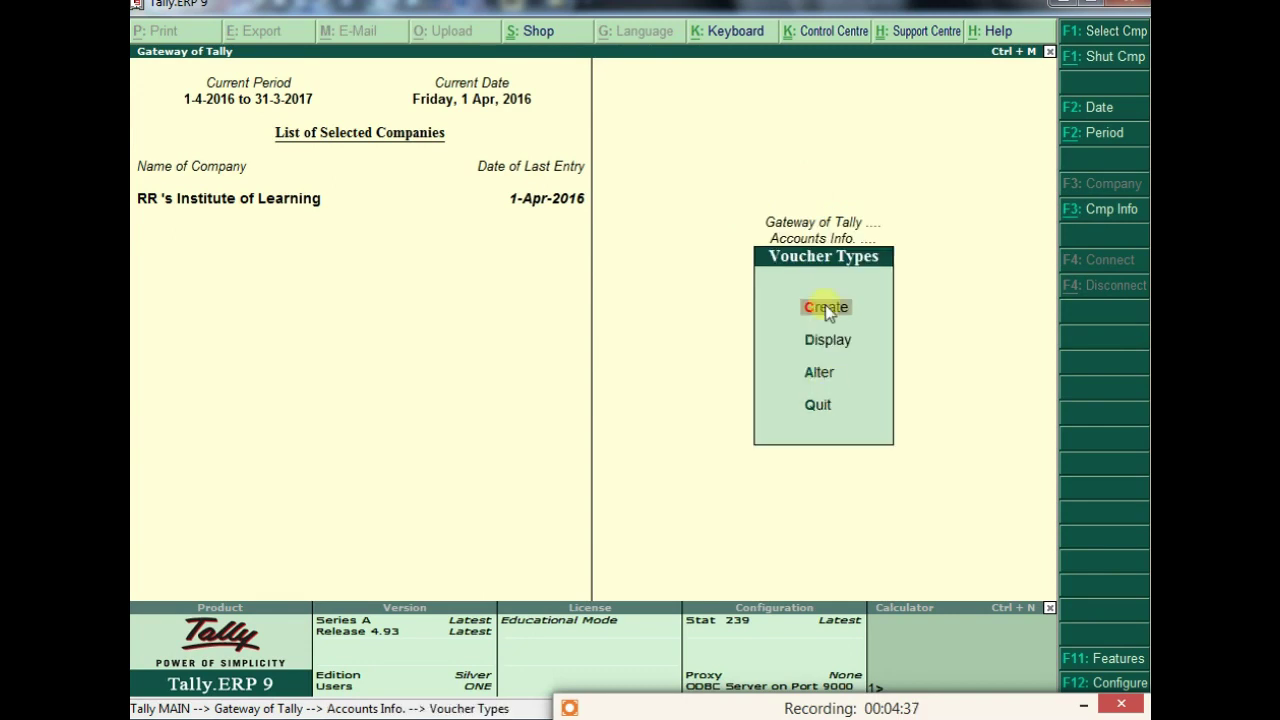
pyautogui.click(828, 342)
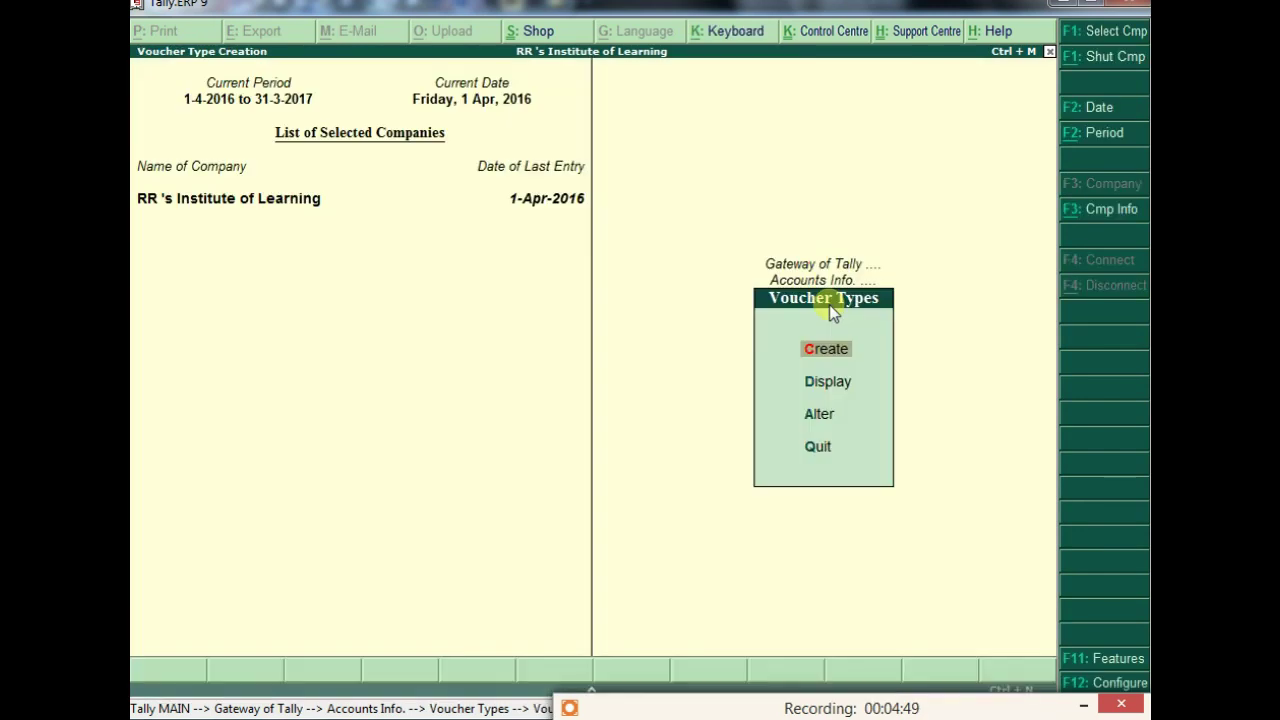
pyautogui.click(827, 307)
pyautogui.write('Manufacturing Journal')
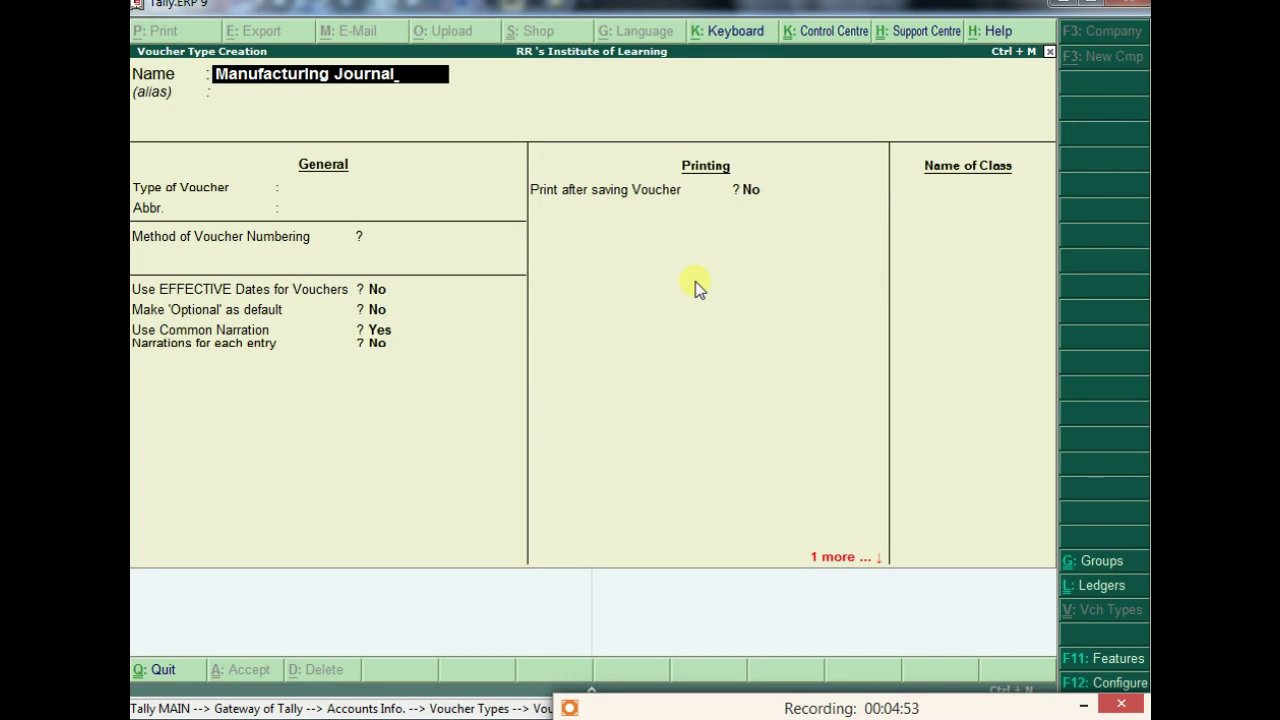
# Save the Manufacturing Journal voucher type based on Stock Journal with Automatic numbering
pyautogui.press('Return')
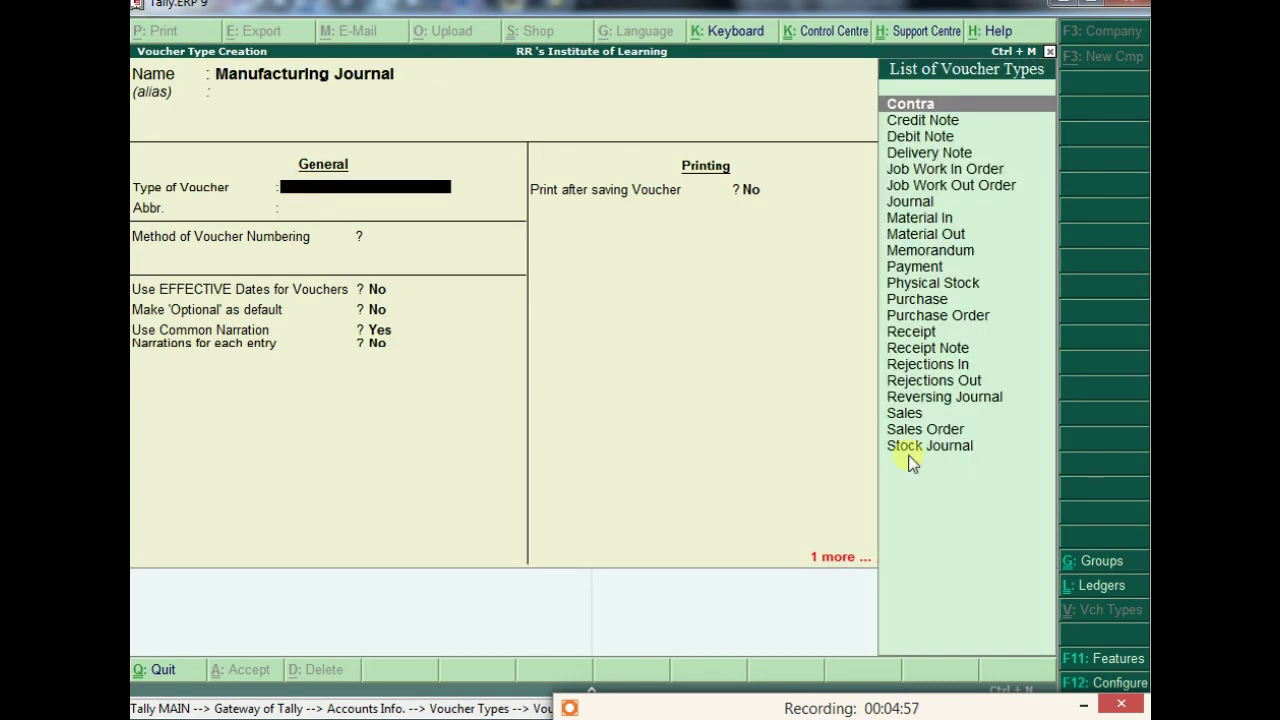
pyautogui.click(941, 448)
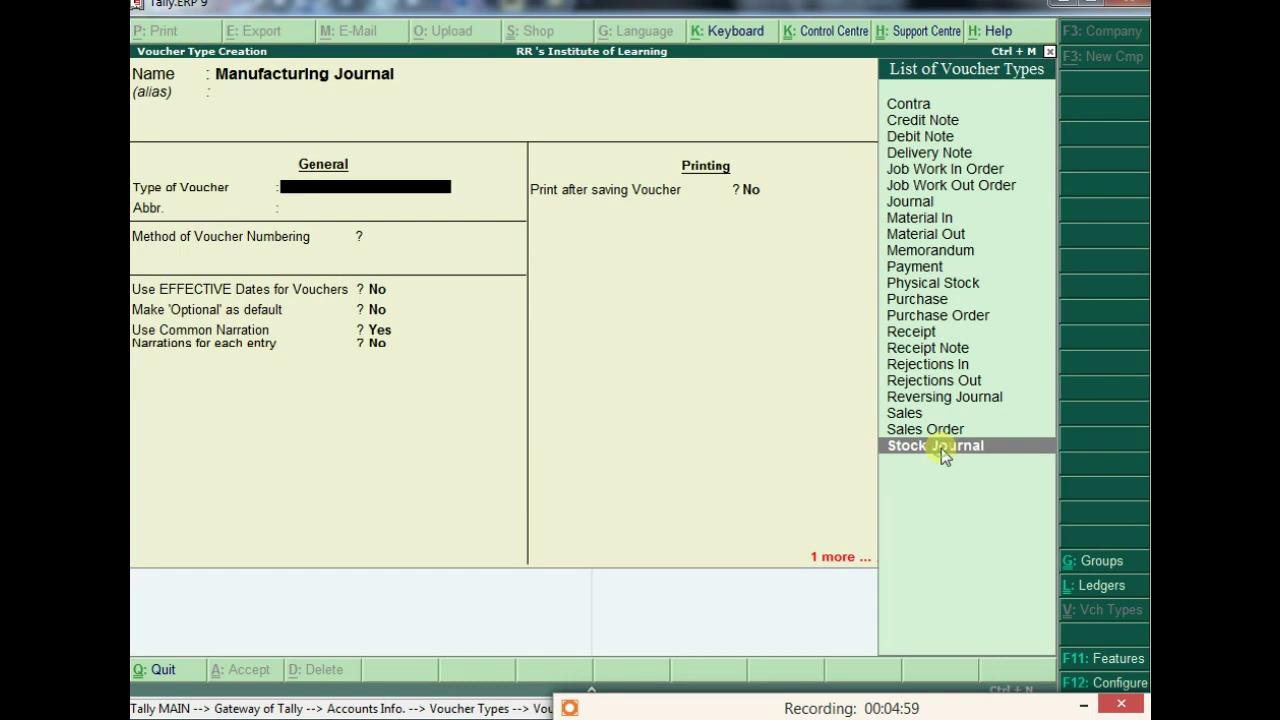
pyautogui.click(941, 448)
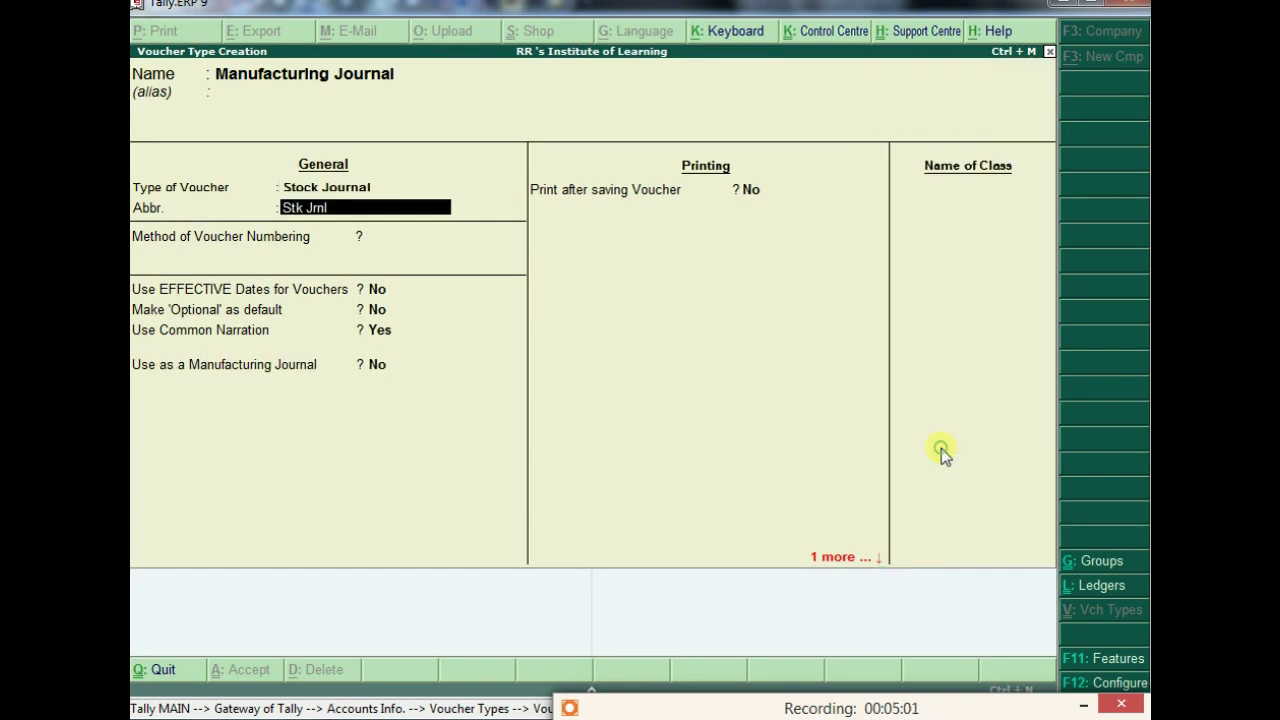
pyautogui.click(372, 242)
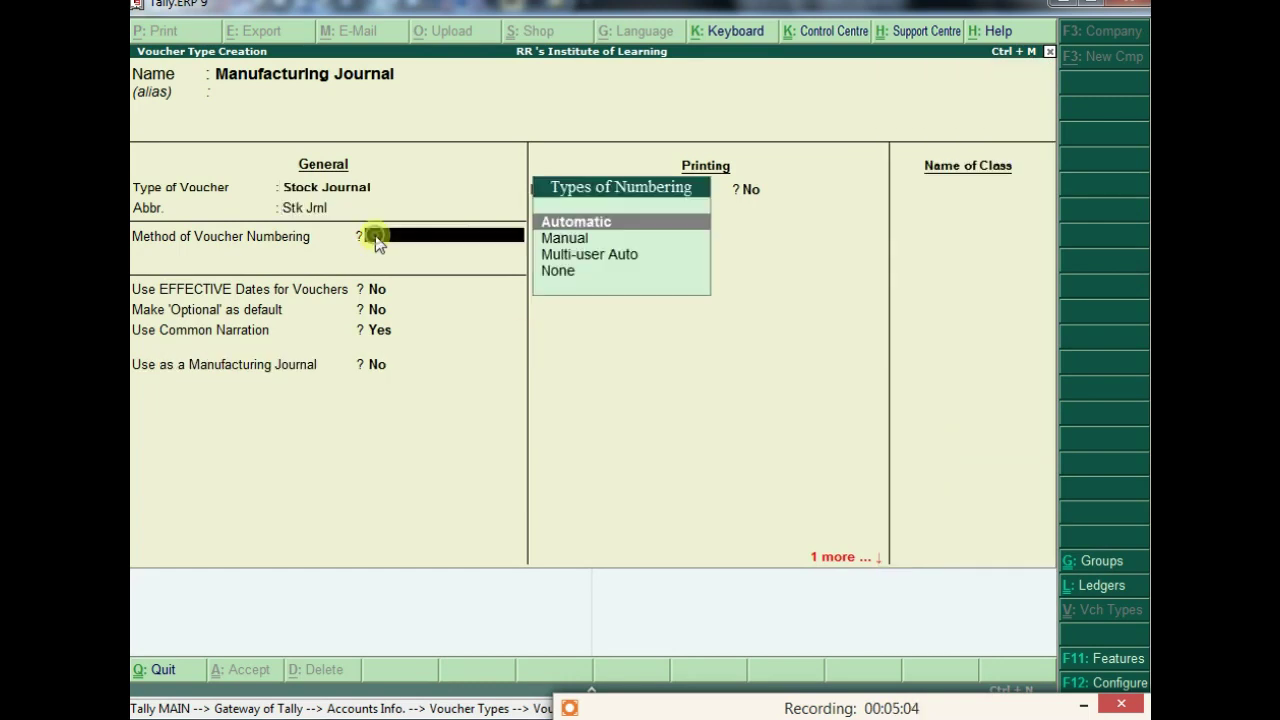
pyautogui.click(592, 230)
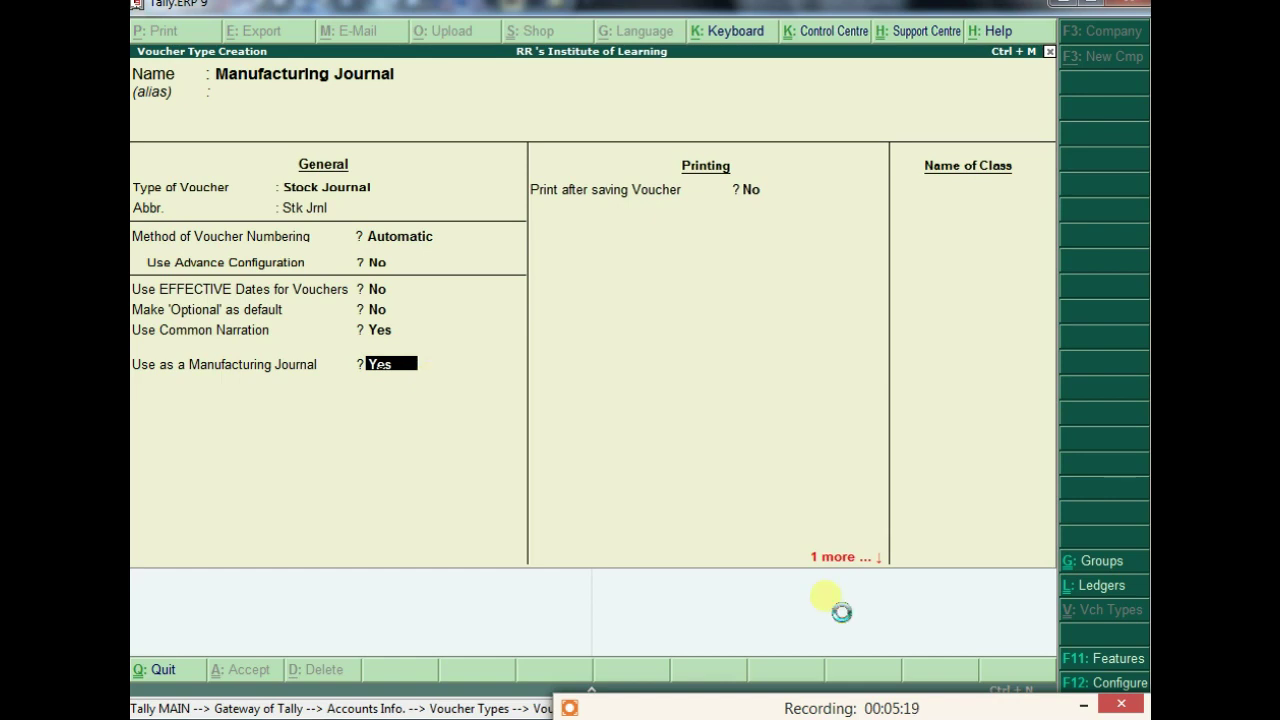
pyautogui.press('Return')
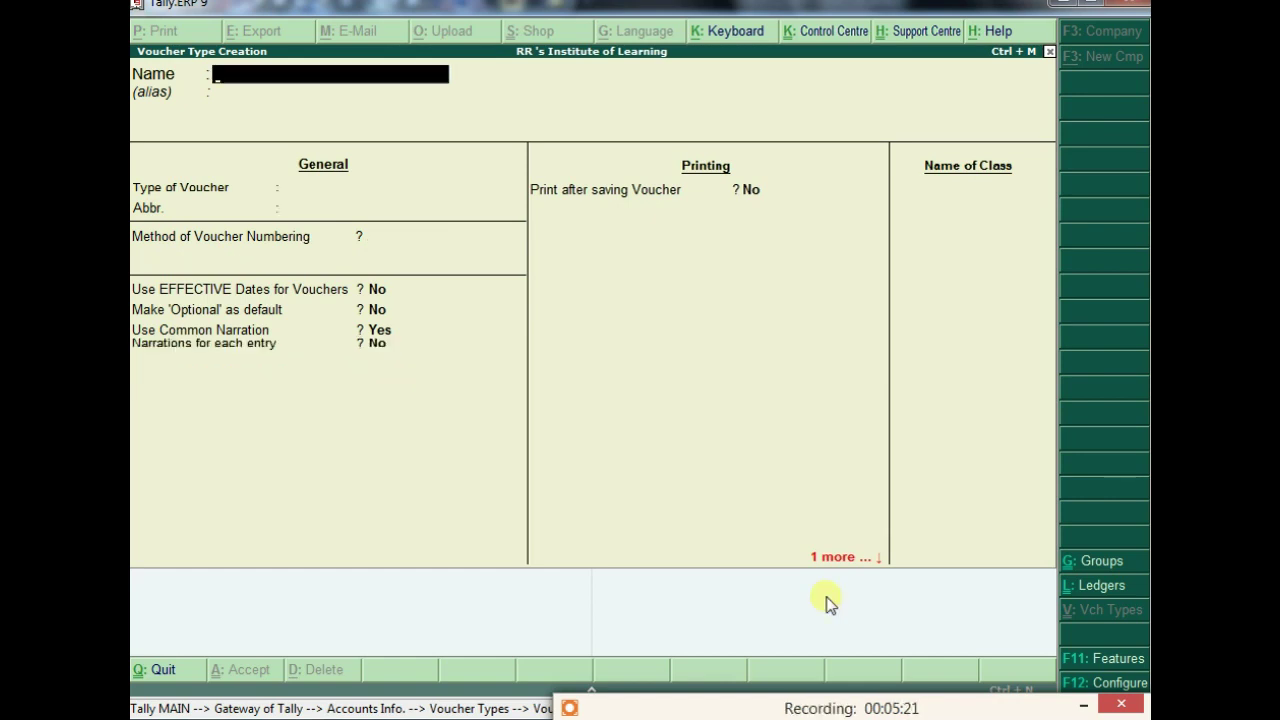
pyautogui.press('Escape')
pyautogui.press('Escape')
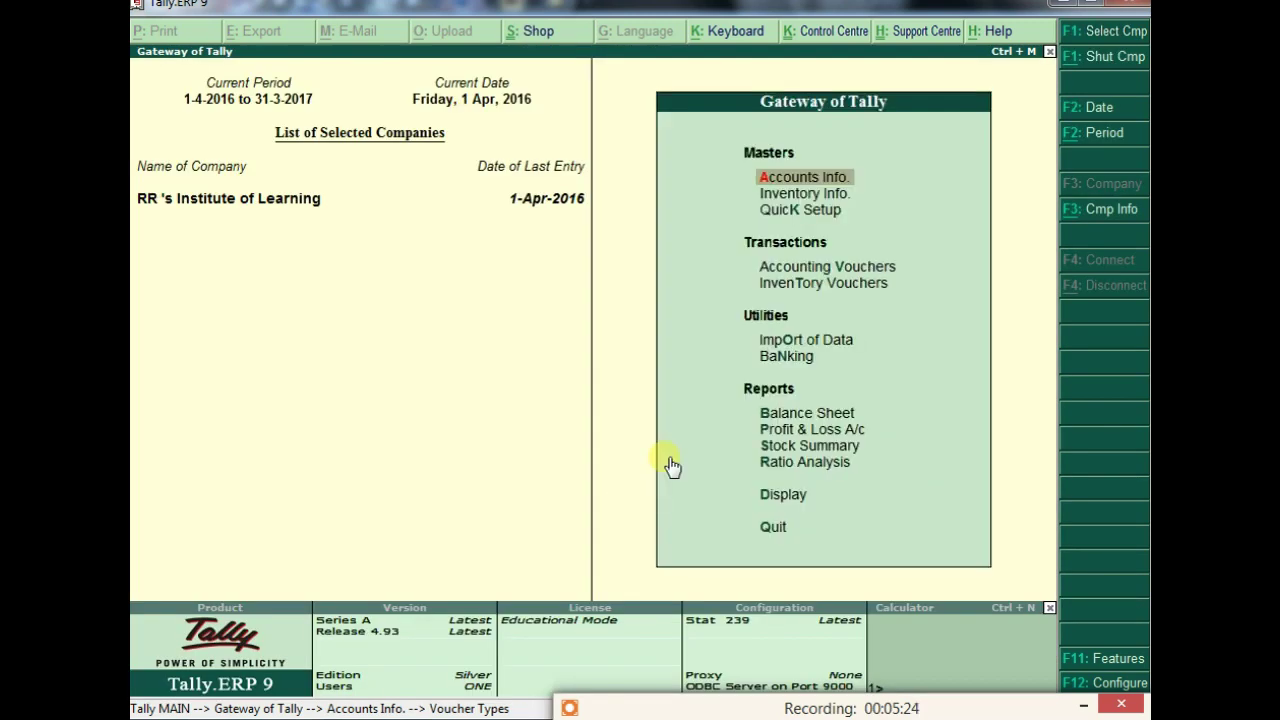
# Switch an Inventory Voucher to the Manufacturing Journal type and go to the product field
pyautogui.click(823, 285)
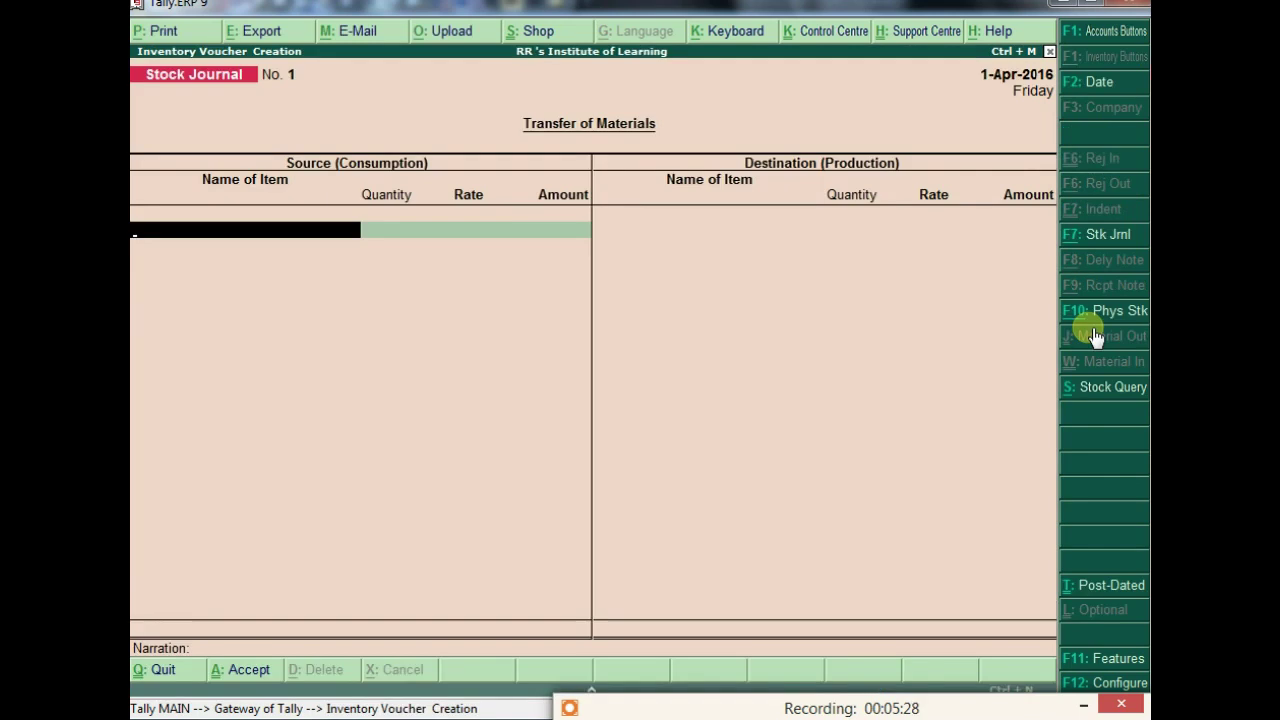
pyautogui.click(1090, 236)
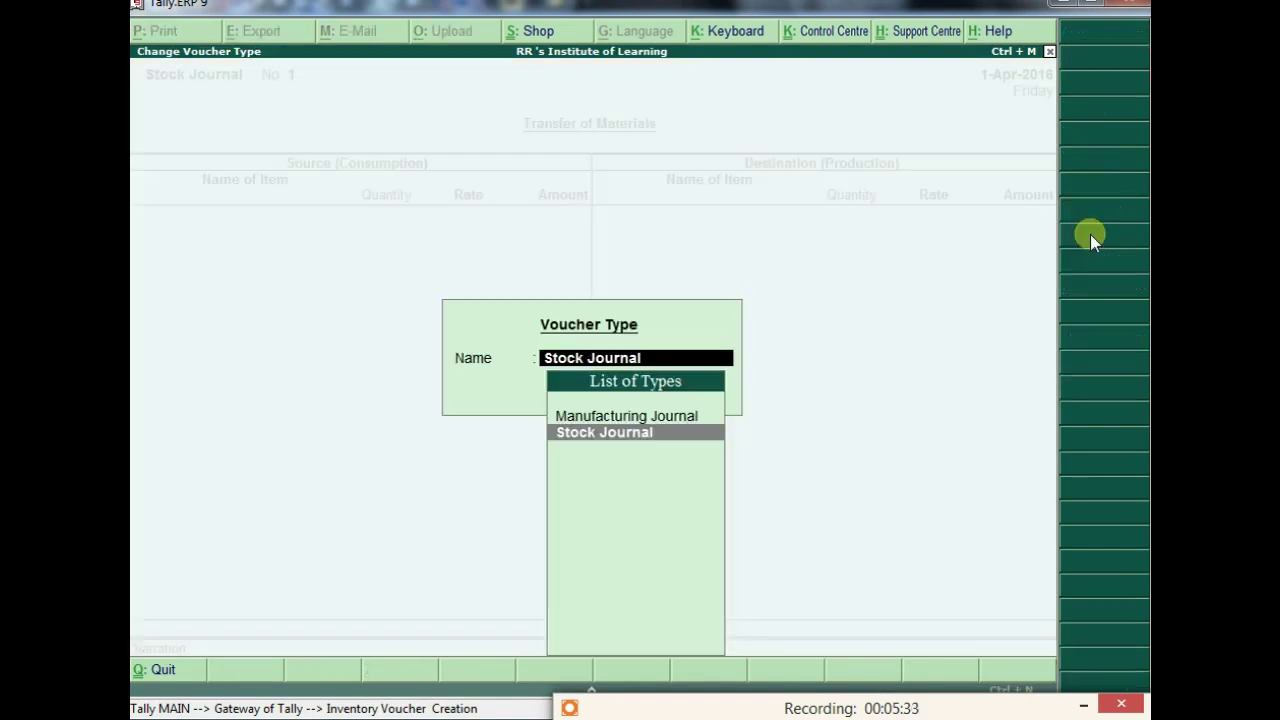
pyautogui.click(676, 418)
pyautogui.click(674, 418)
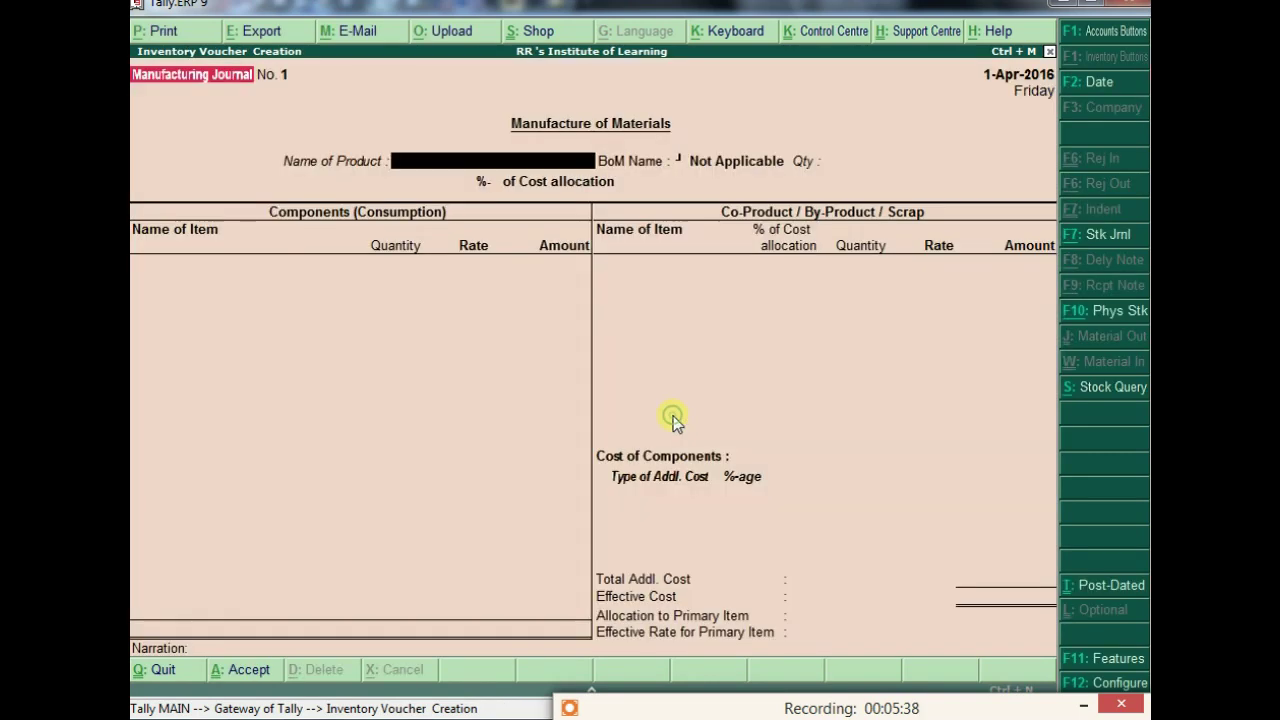
pyautogui.click(518, 154)
# Choose Colour Tv as the product under BoM Standard and set the quantity to 100 No
pyautogui.click(545, 157)
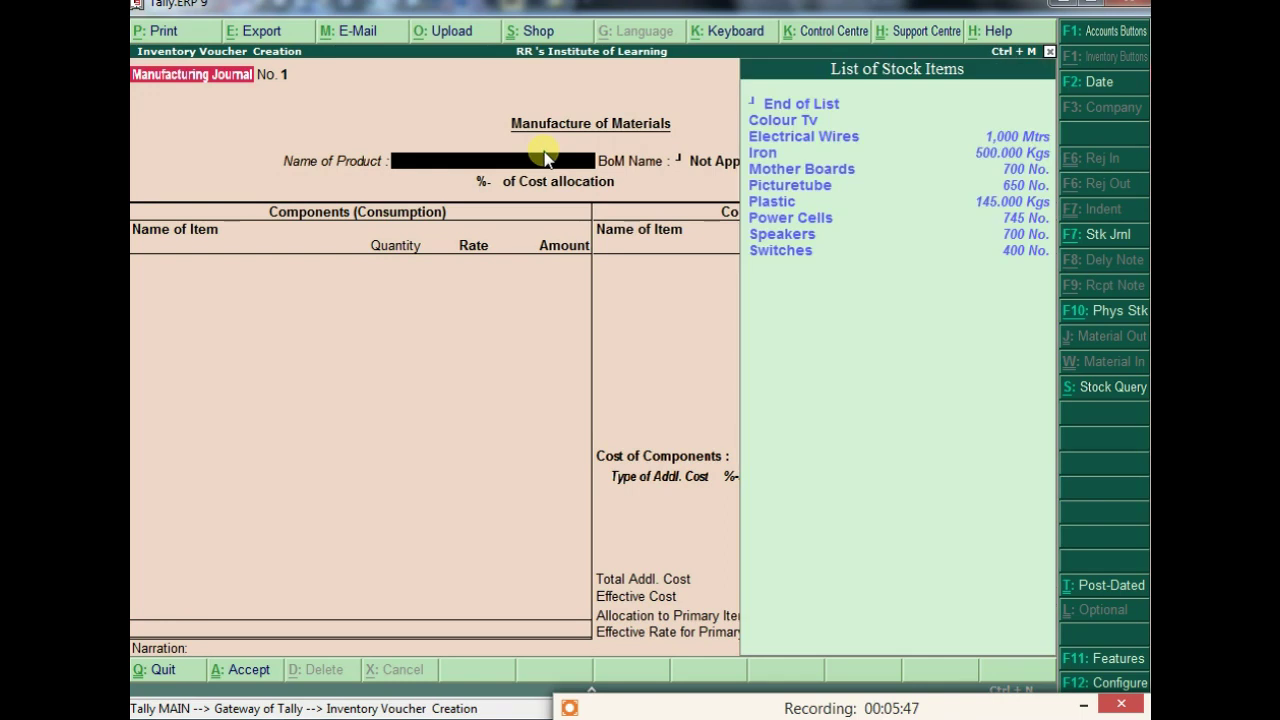
pyautogui.click(800, 122)
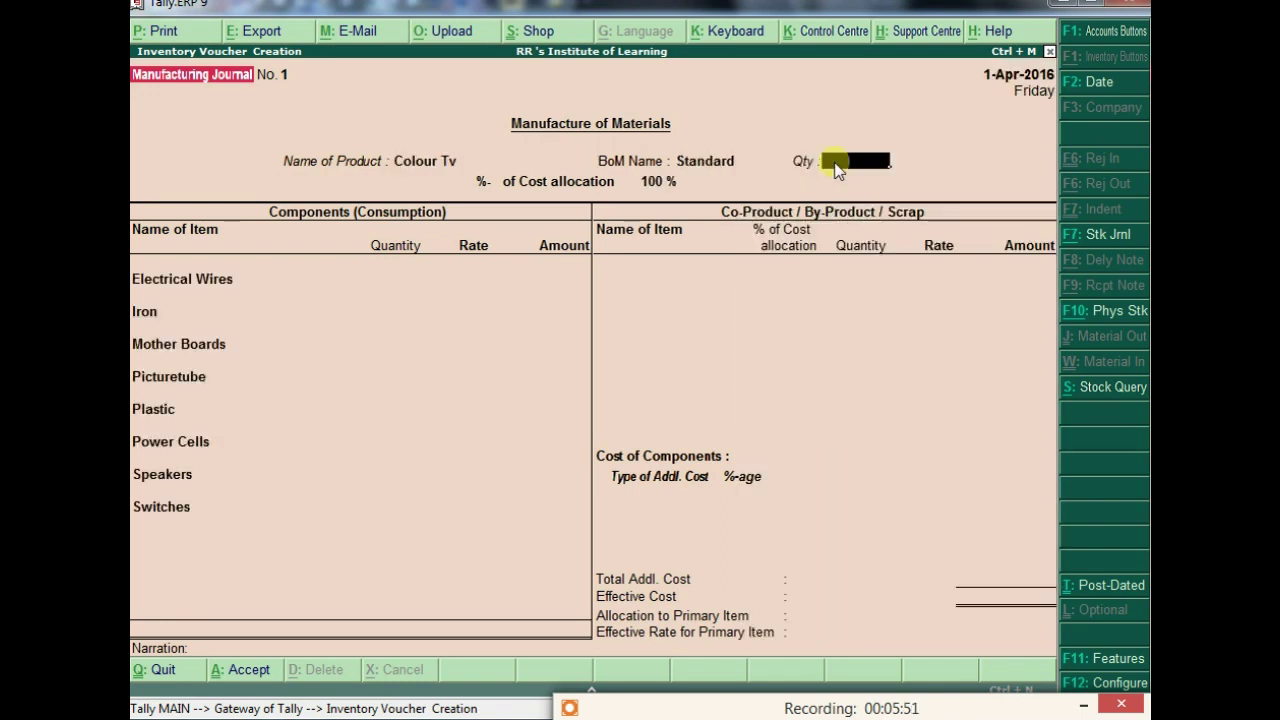
pyautogui.write('1')
pyautogui.press('Return')
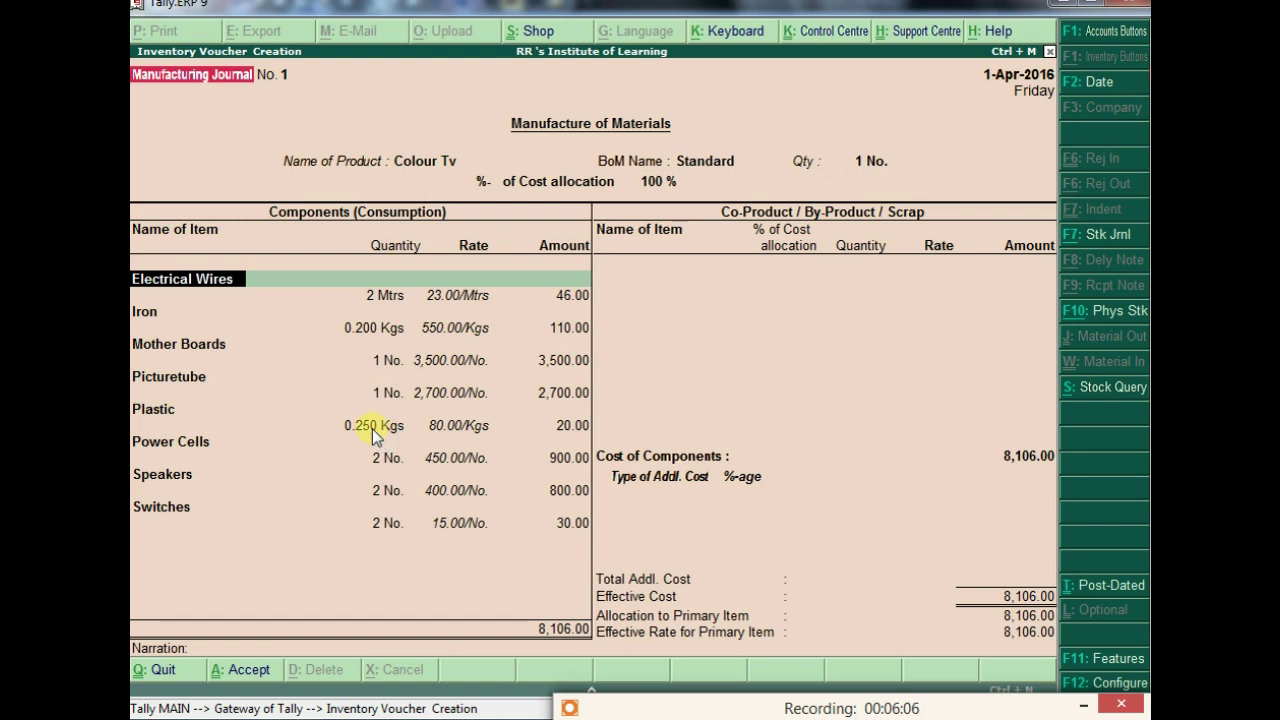
pyautogui.click(865, 162)
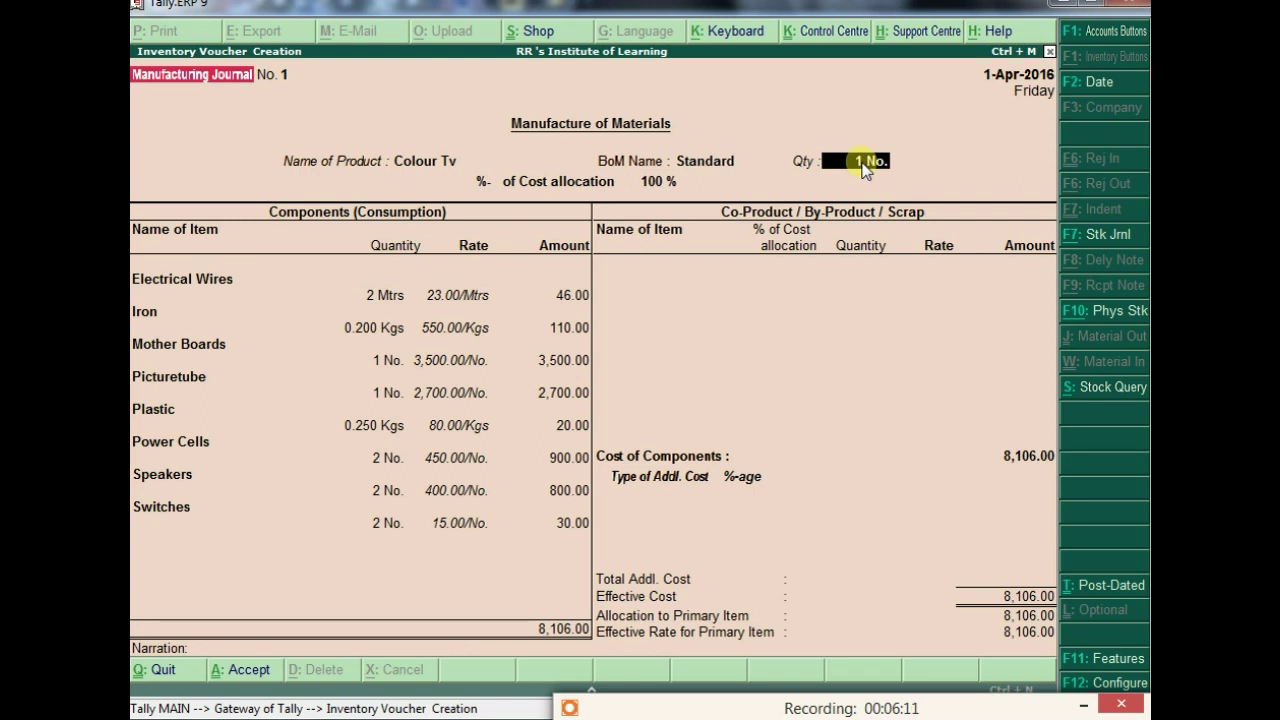
pyautogui.write('2')
pyautogui.press('Return')
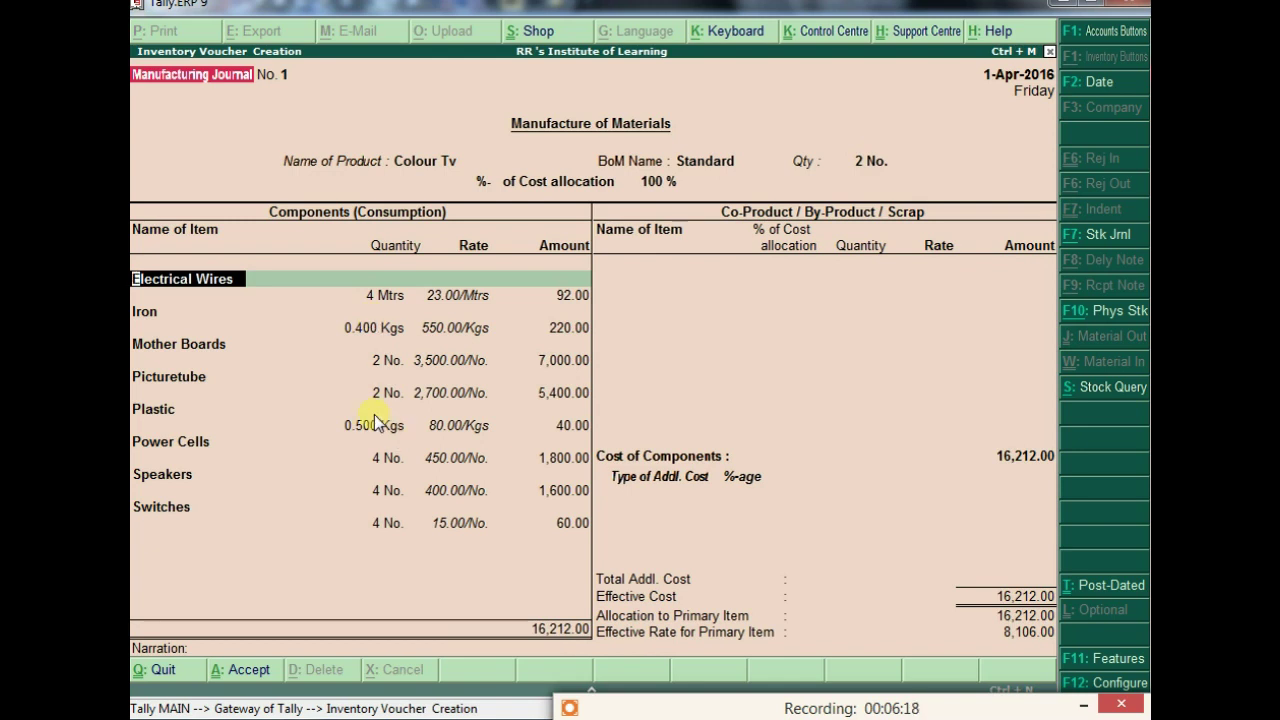
pyautogui.click(852, 163)
pyautogui.write('1')
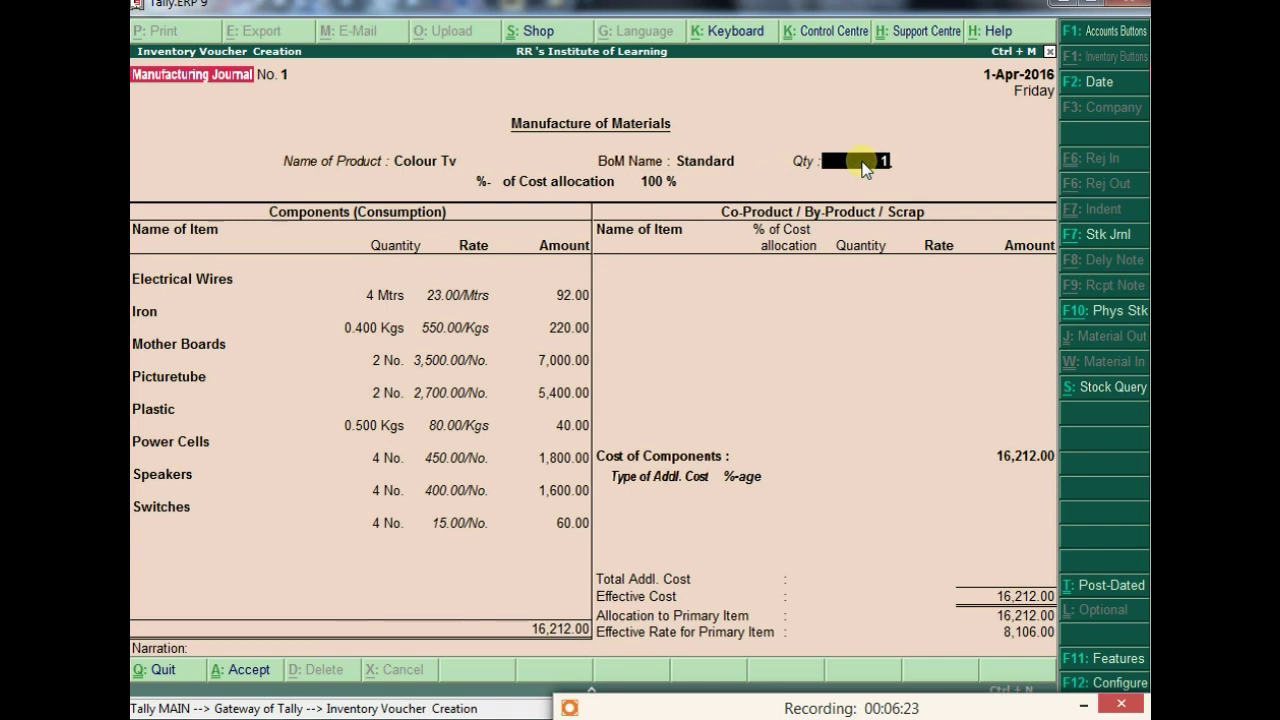
pyautogui.write('00')
pyautogui.press('Return')
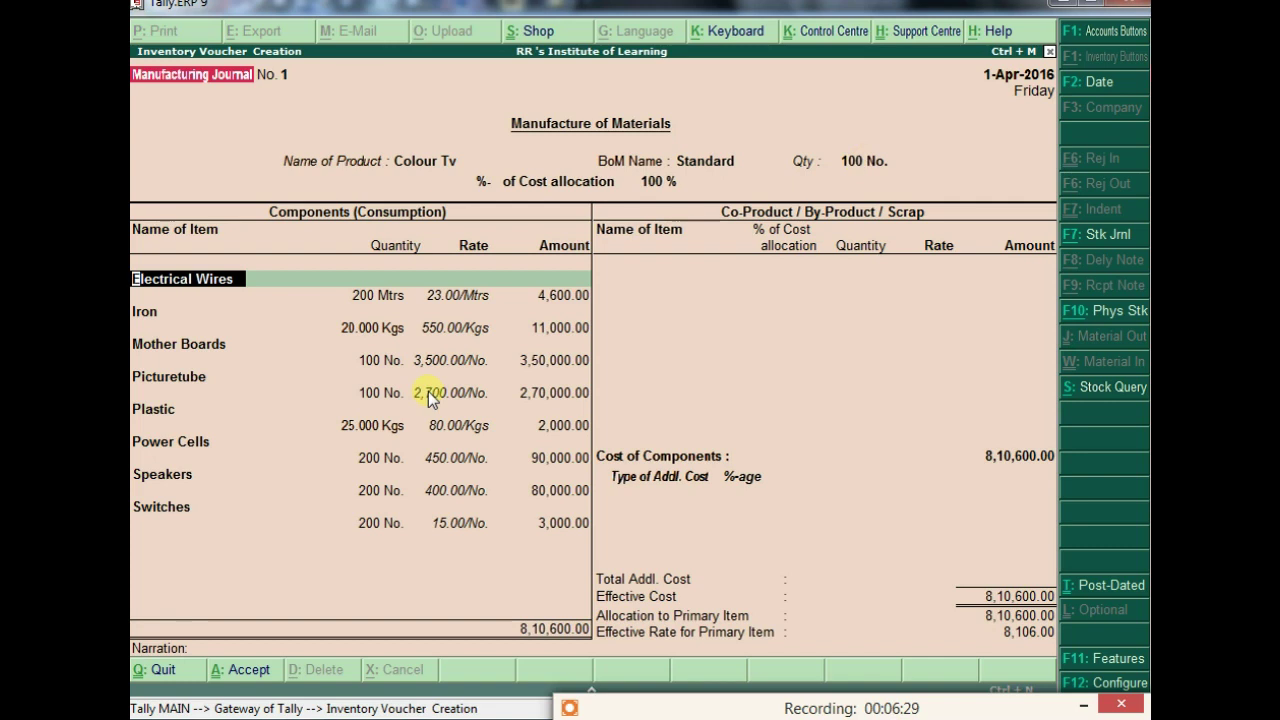
# Accept the scaled component rows, totalling 8,10,600.00, and reach the by-product/scrap section
pyautogui.press('Down')
pyautogui.press('Down')
pyautogui.press('Down')
pyautogui.press('Down')
pyautogui.press('Return')
pyautogui.press('Return')
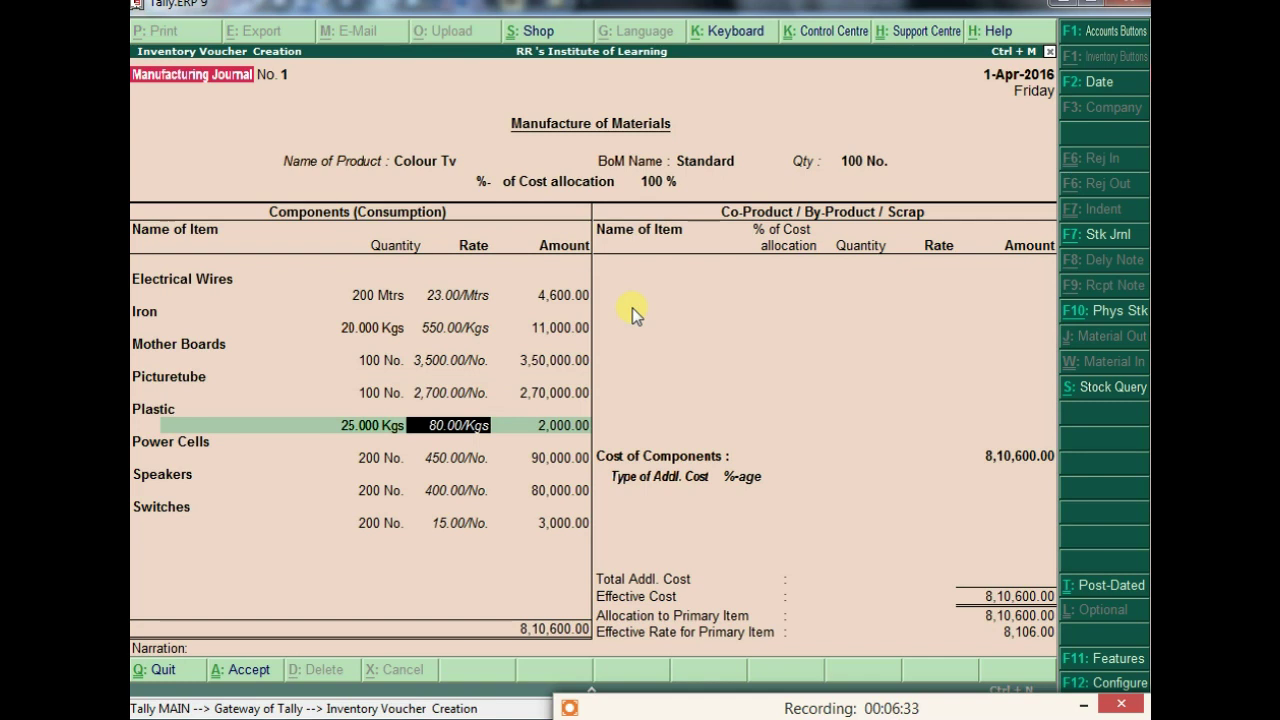
pyautogui.press('Return')
pyautogui.press('Return')
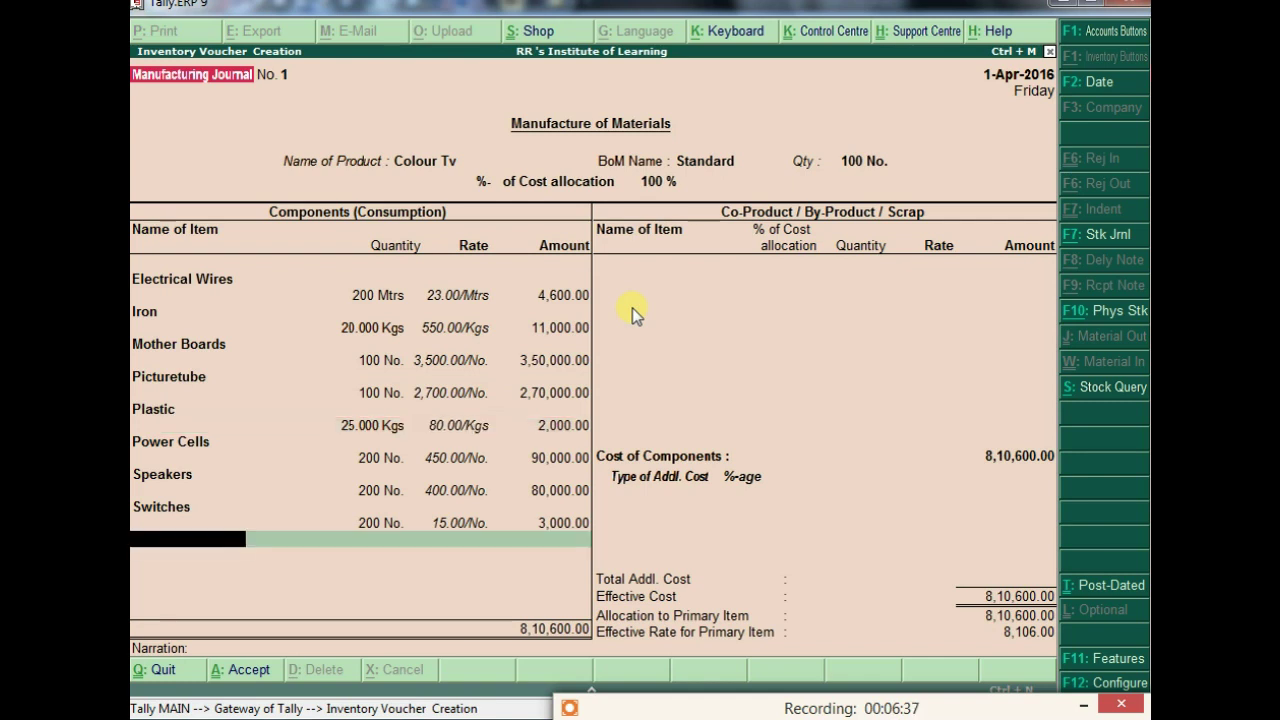
pyautogui.press('Return')
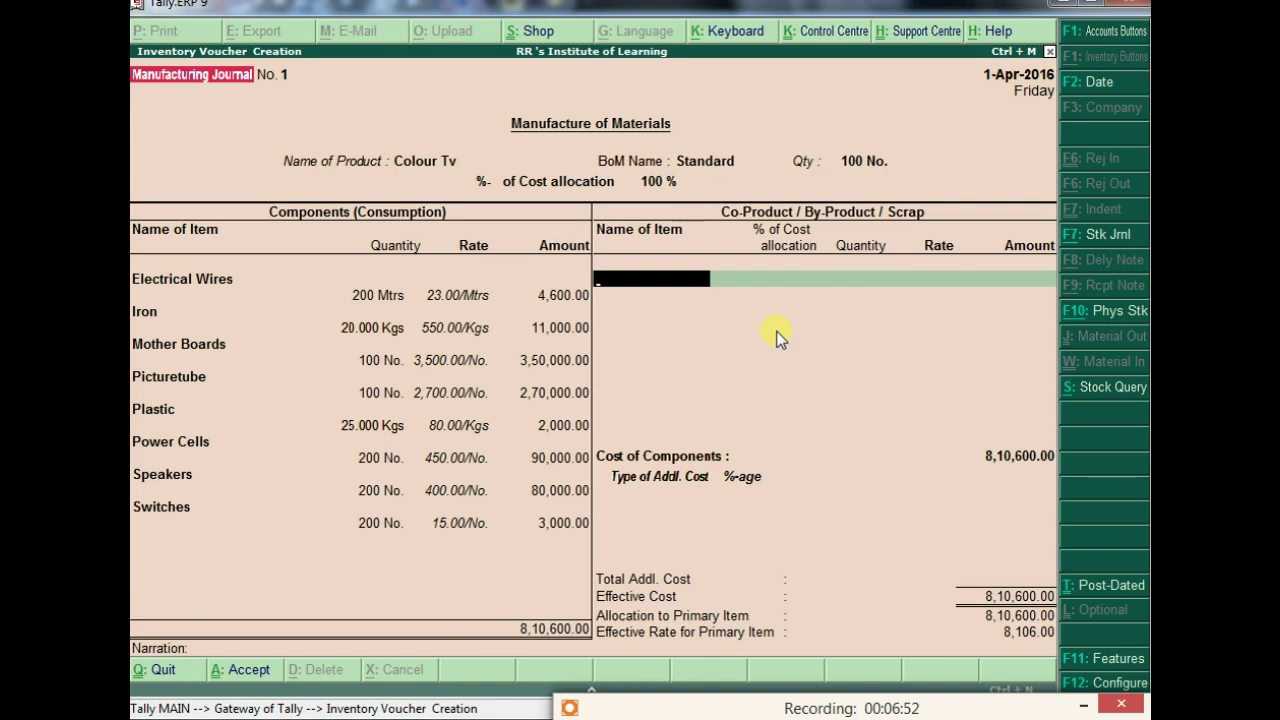
# Create a new stock item named 'Scrap' from the by-product row with Alt+C
pyautogui.press('F6')
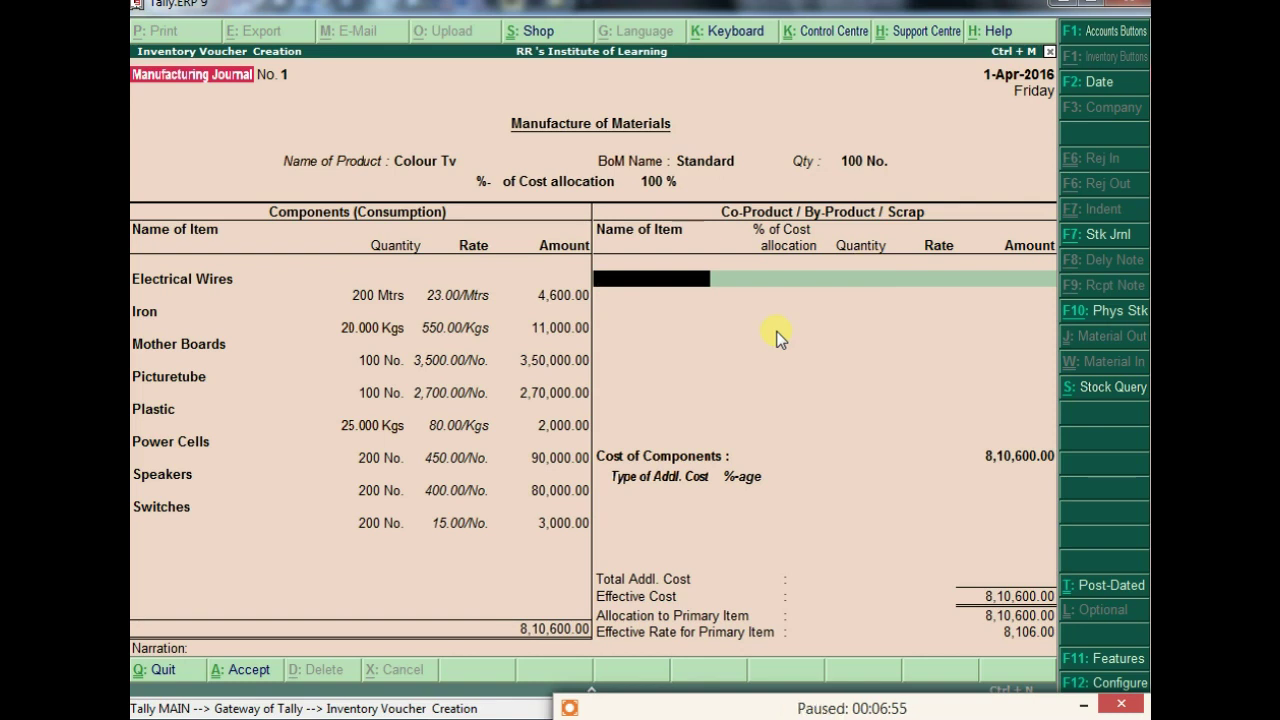
pyautogui.press('F6')
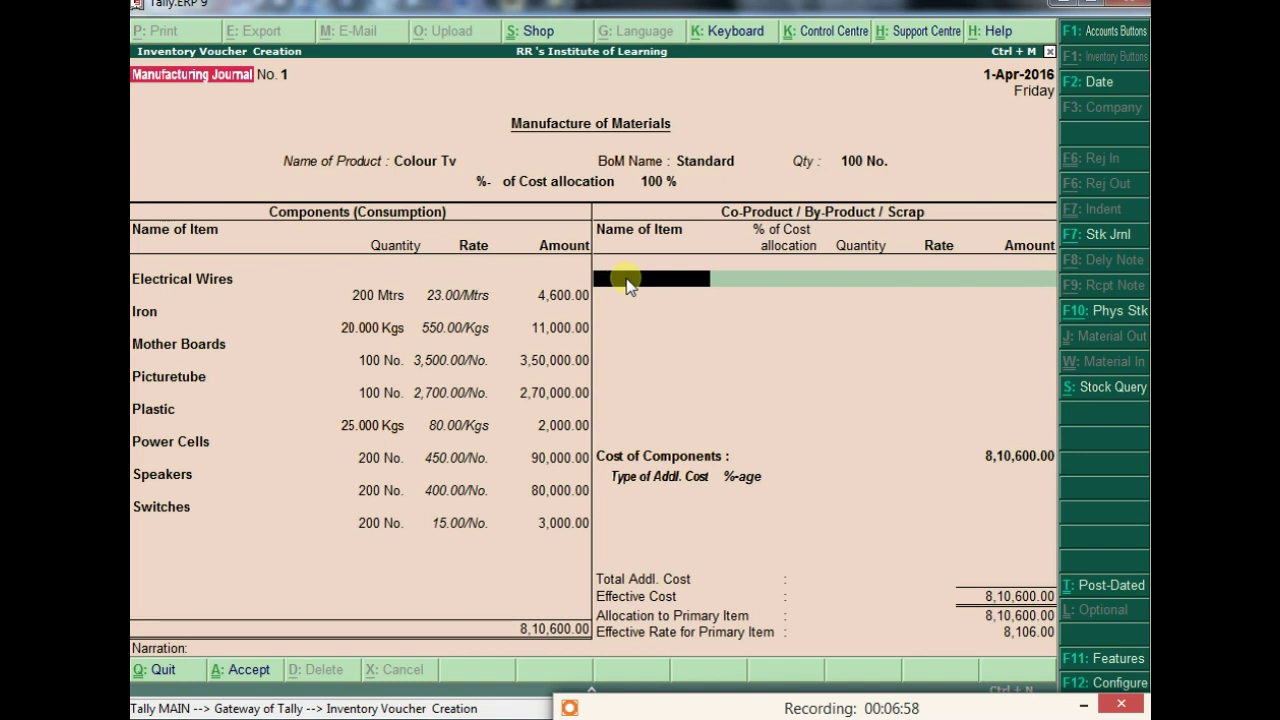
pyautogui.hotkey('alt', 'c')
pyautogui.write('Scrap')
pyautogui.hotkey('ctrl', 'a')
pyautogui.press('F6')
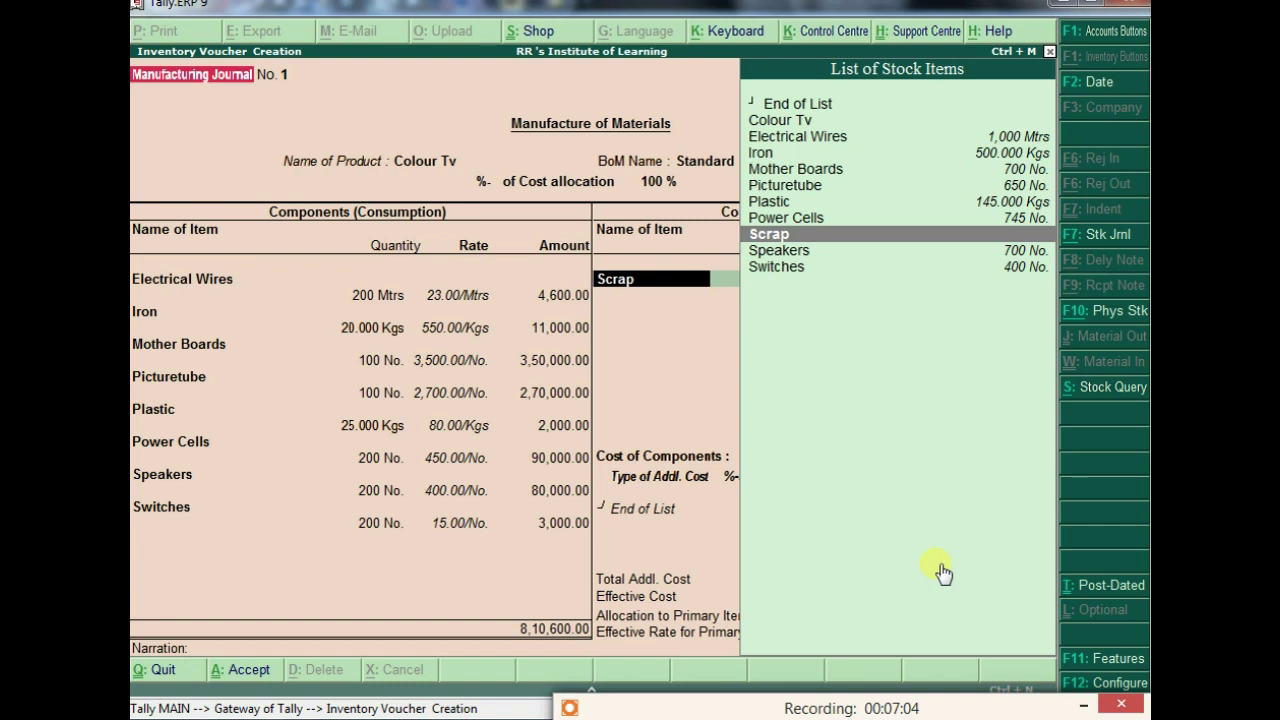
# Add Scrap as a by-product of 50 No. with no cost allocation
pyautogui.click(775, 238)
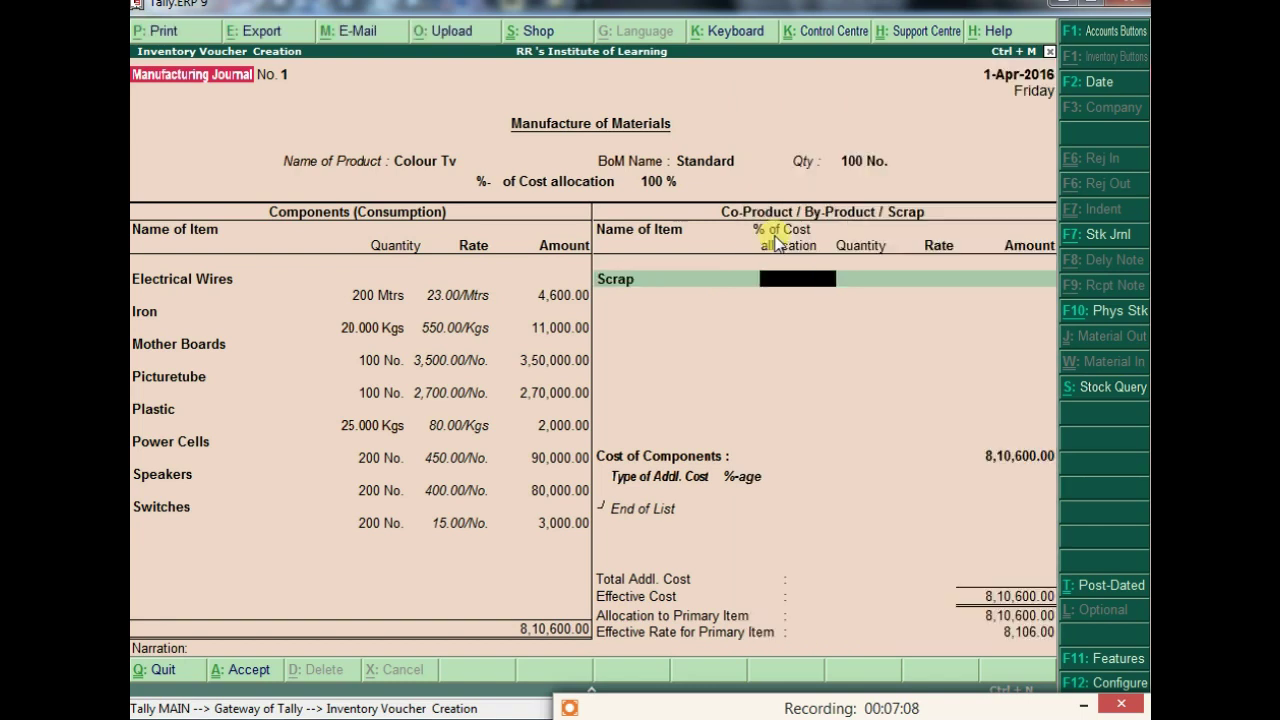
pyautogui.press('Return')
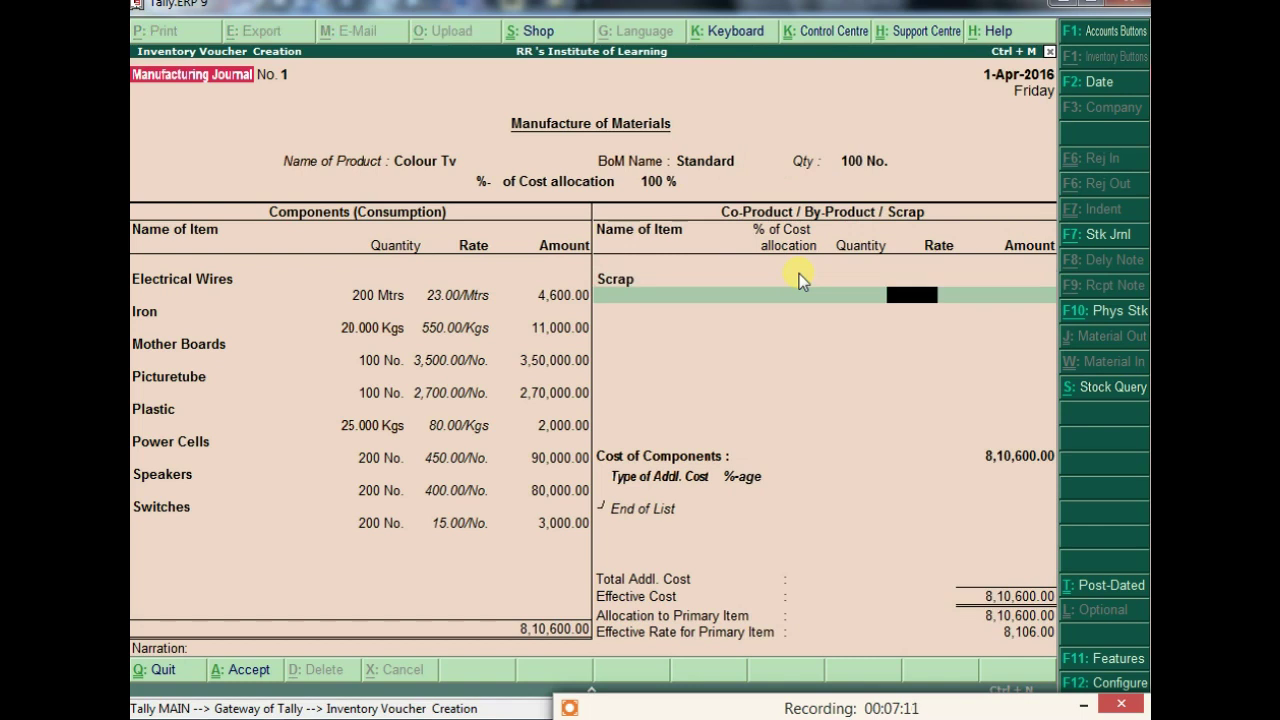
pyautogui.write('50')
pyautogui.press('Escape')
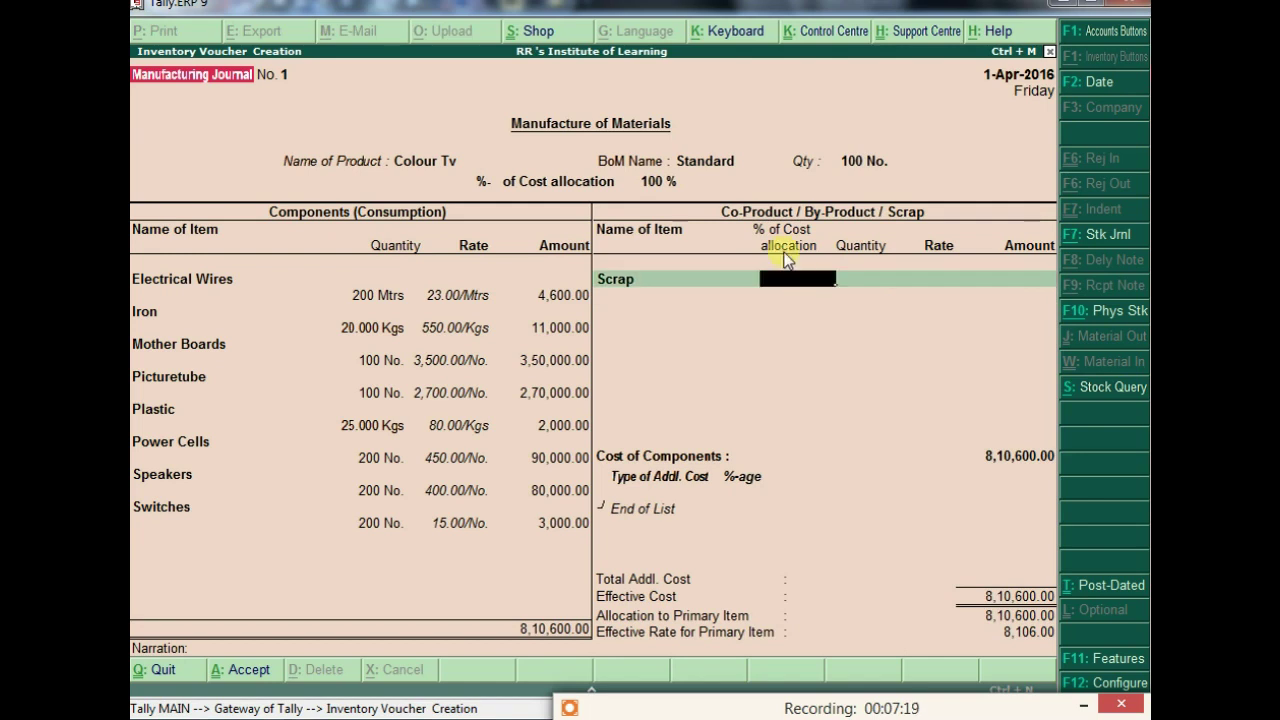
pyautogui.write('1')
pyautogui.press('Return')
pyautogui.press('BackSpace')
pyautogui.press('BackSpace')
pyautogui.press('Return')
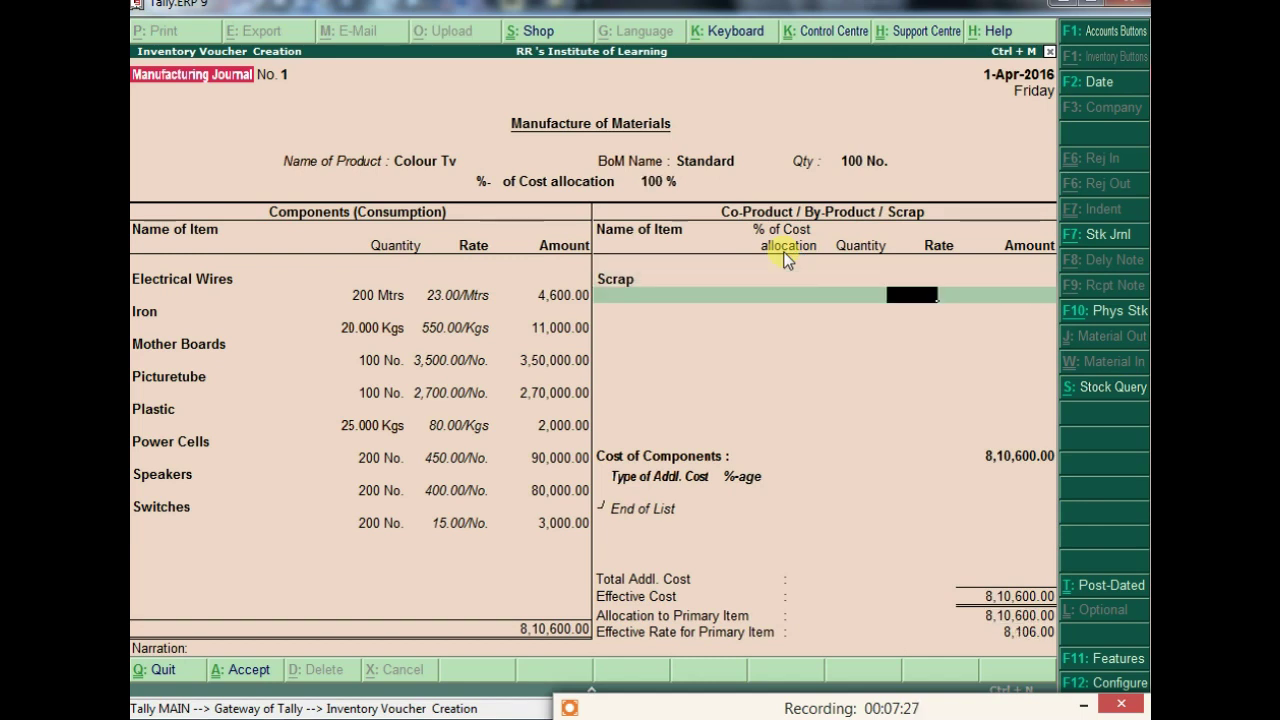
pyautogui.write('50')
pyautogui.press('Return')
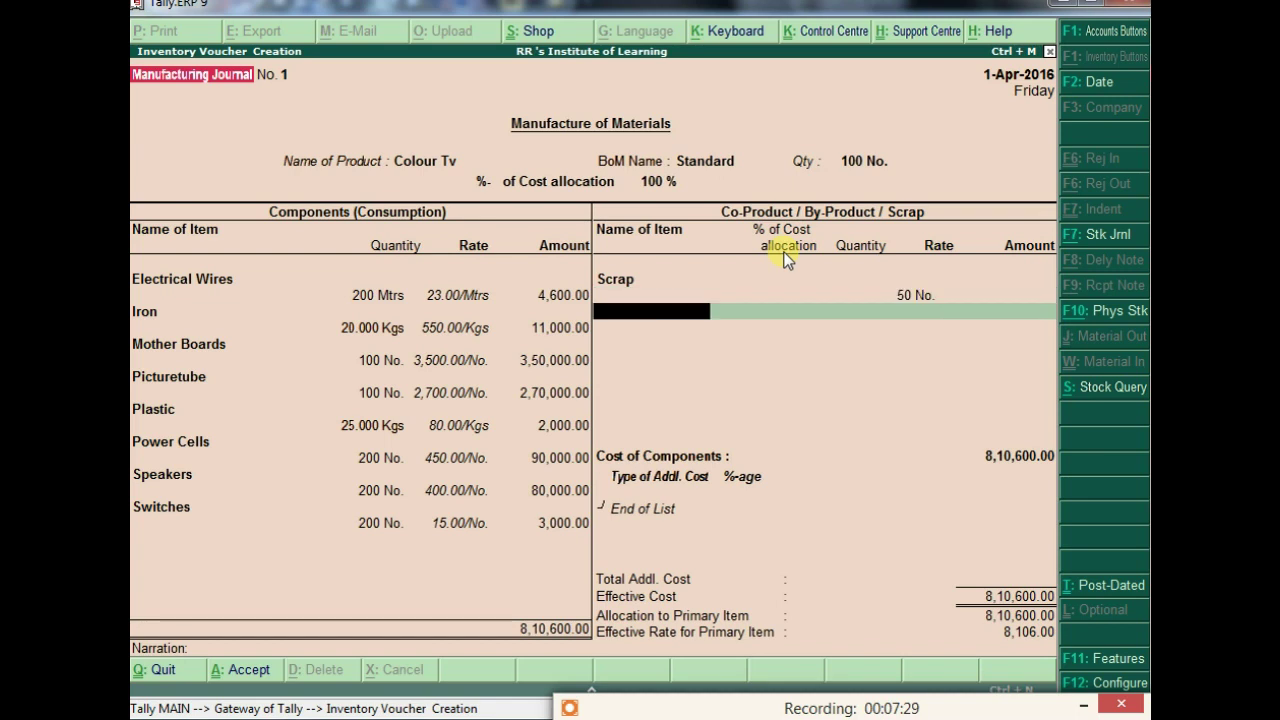
pyautogui.press('Return')
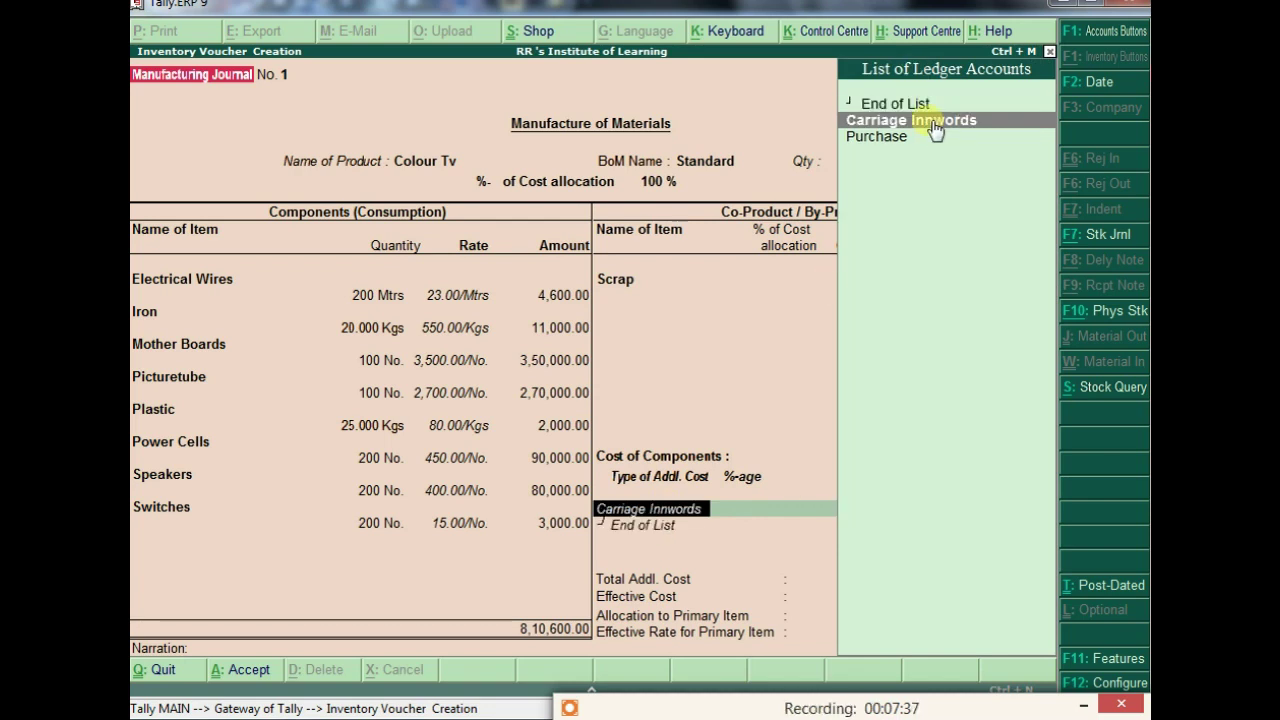
# Add Carriage Innwords as a flat 10,000.00 additional cost, making the effective cost 8,20,600.00
pyautogui.press('Return')
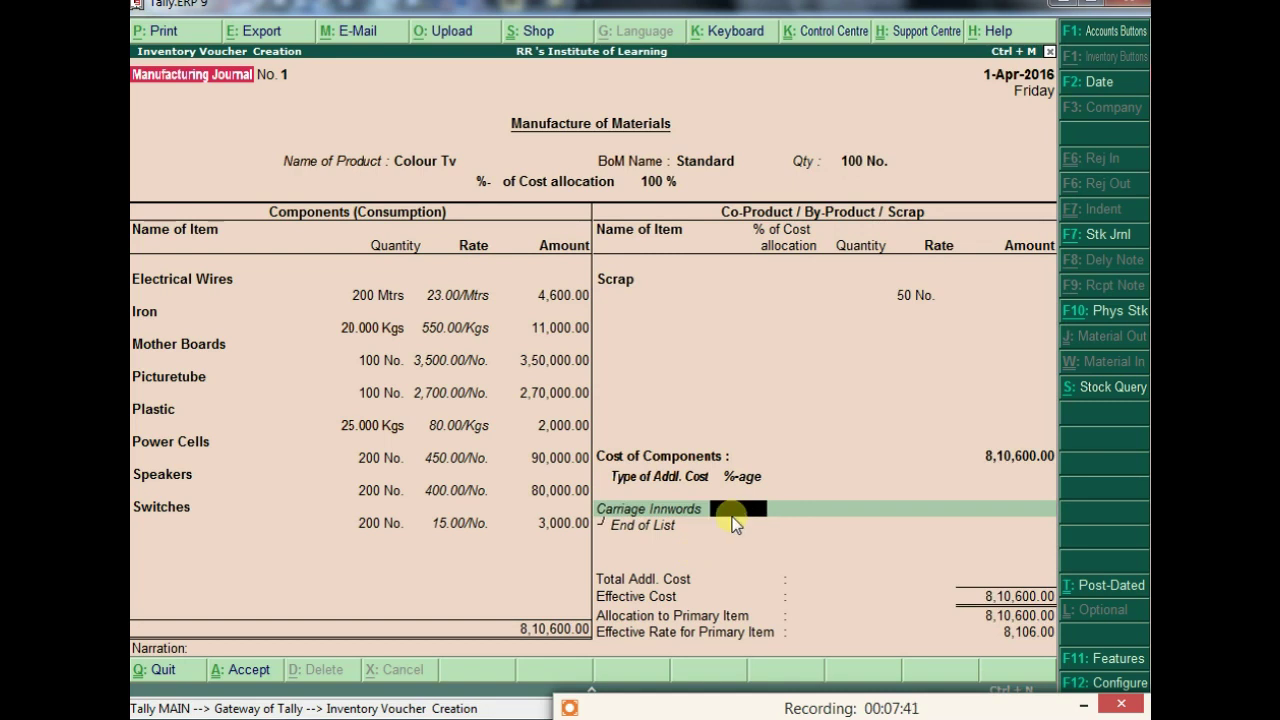
pyautogui.press('Return')
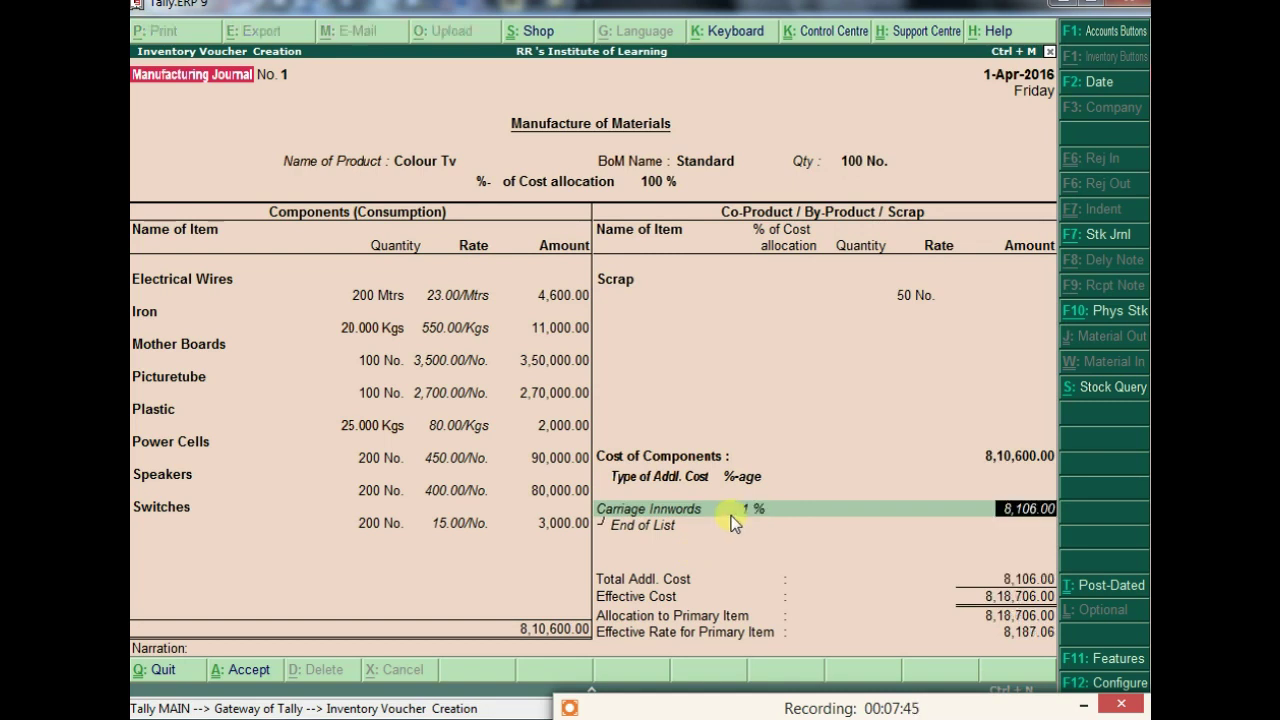
pyautogui.press('BackSpace')
pyautogui.press('BackSpace')
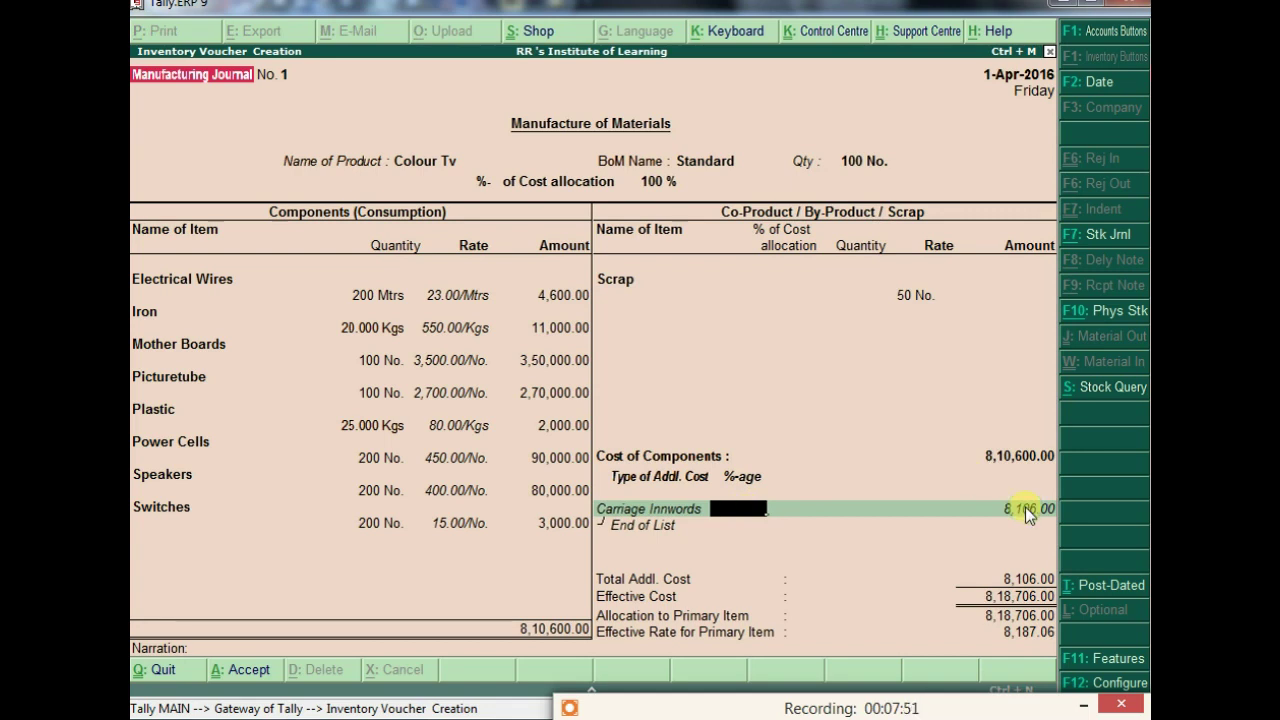
pyautogui.press('Return')
pyautogui.write('1')
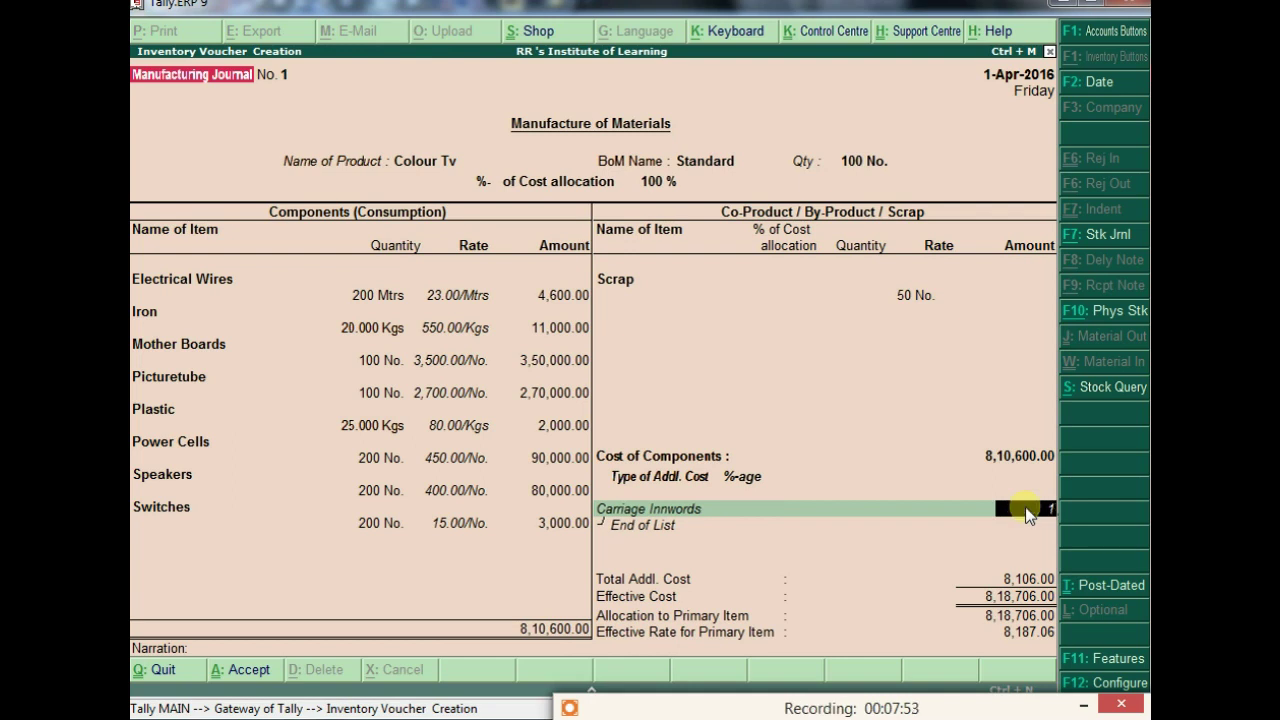
pyautogui.write('0000')
pyautogui.press('Return')
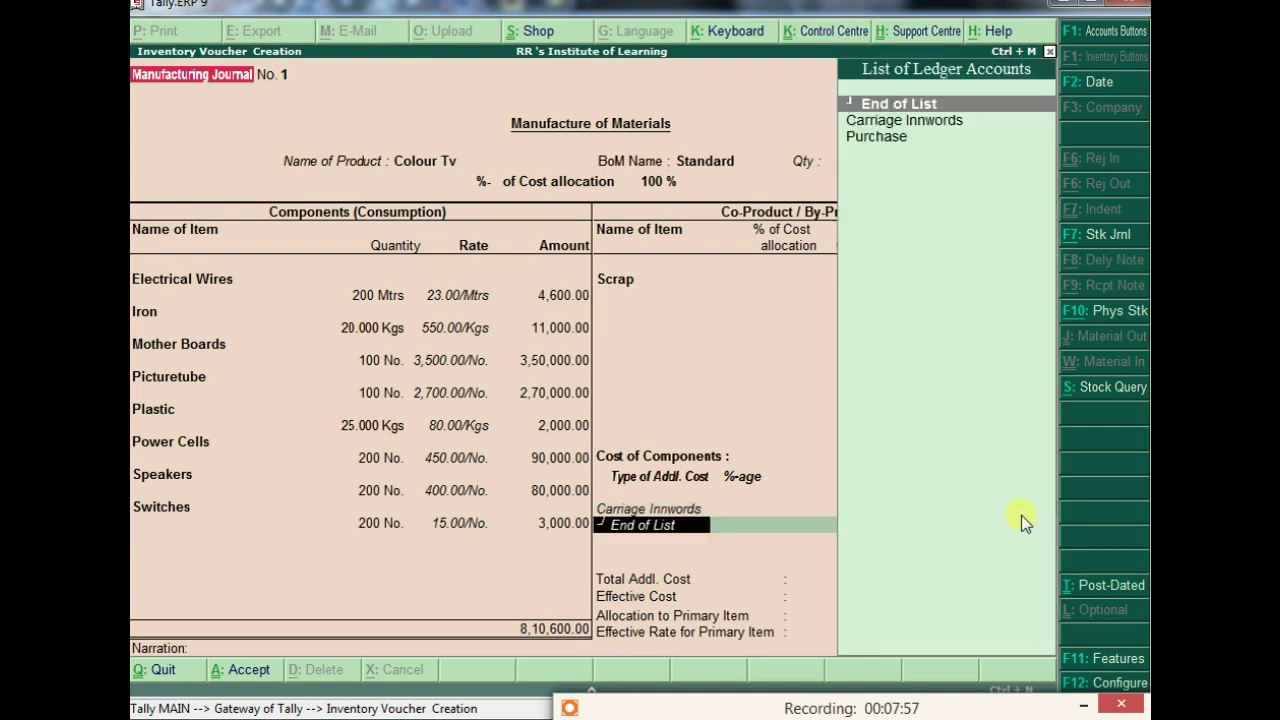
pyautogui.press('Return')
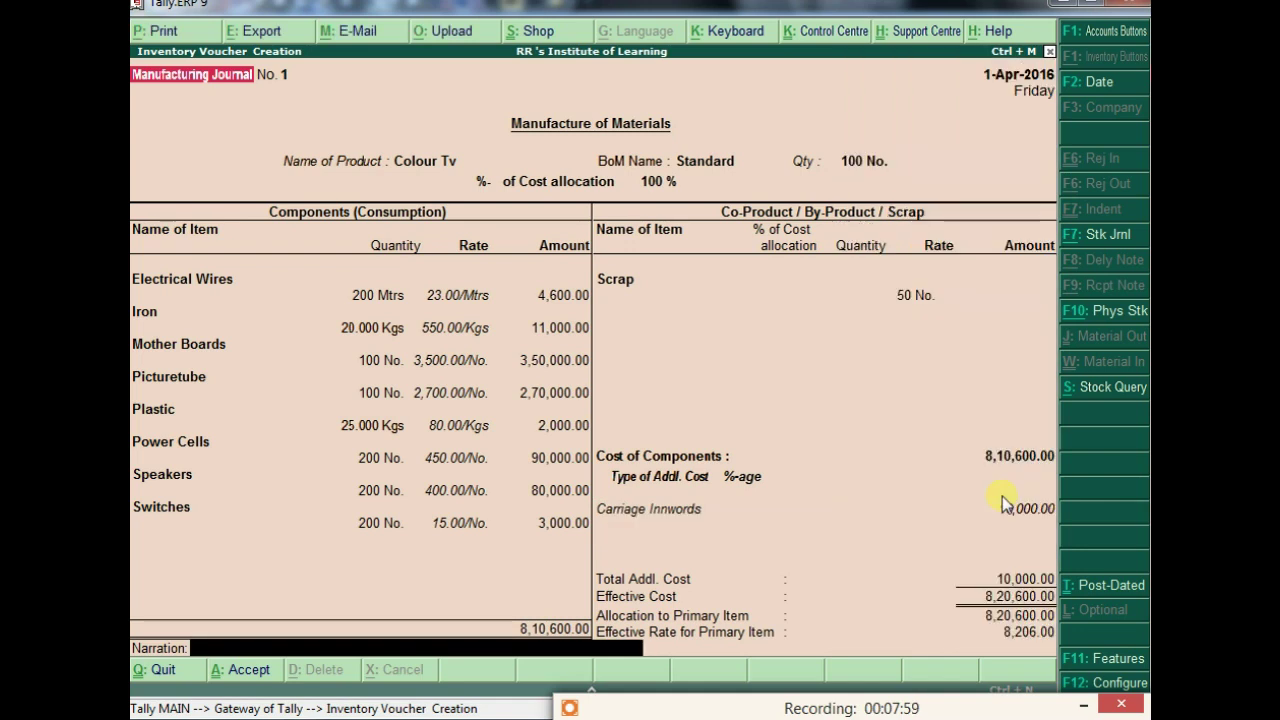
pyautogui.press('BackSpace')
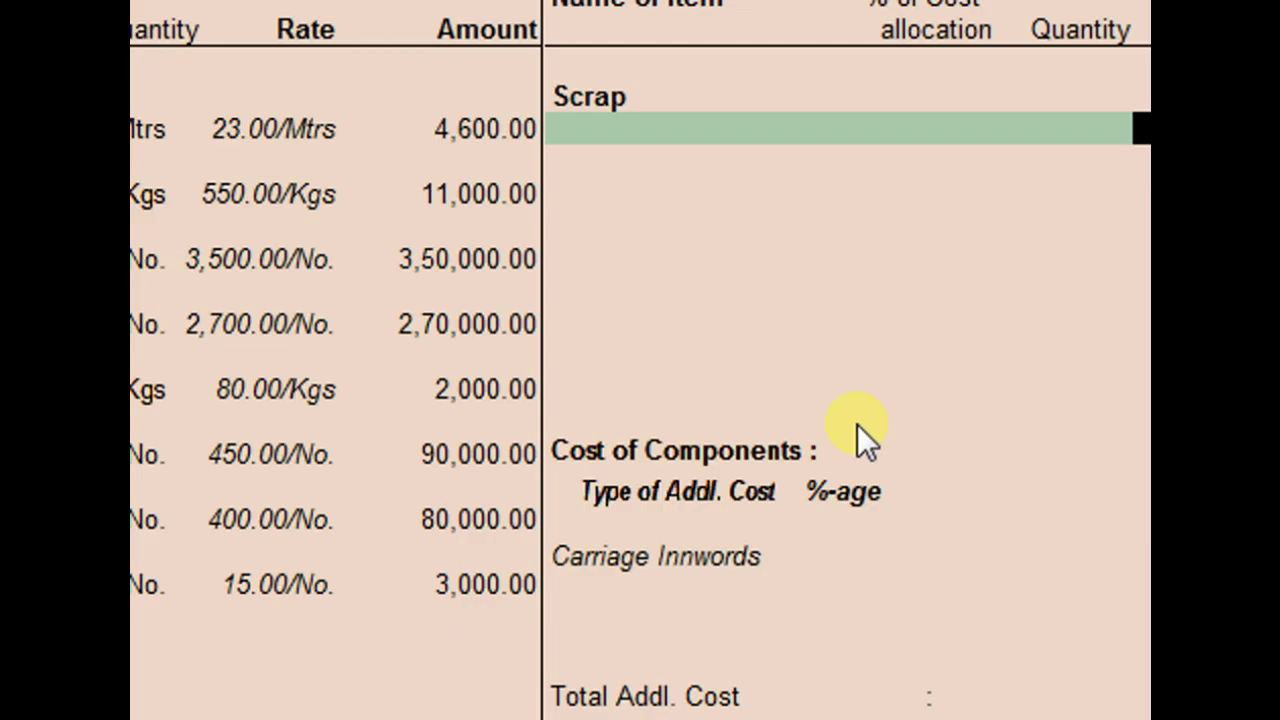